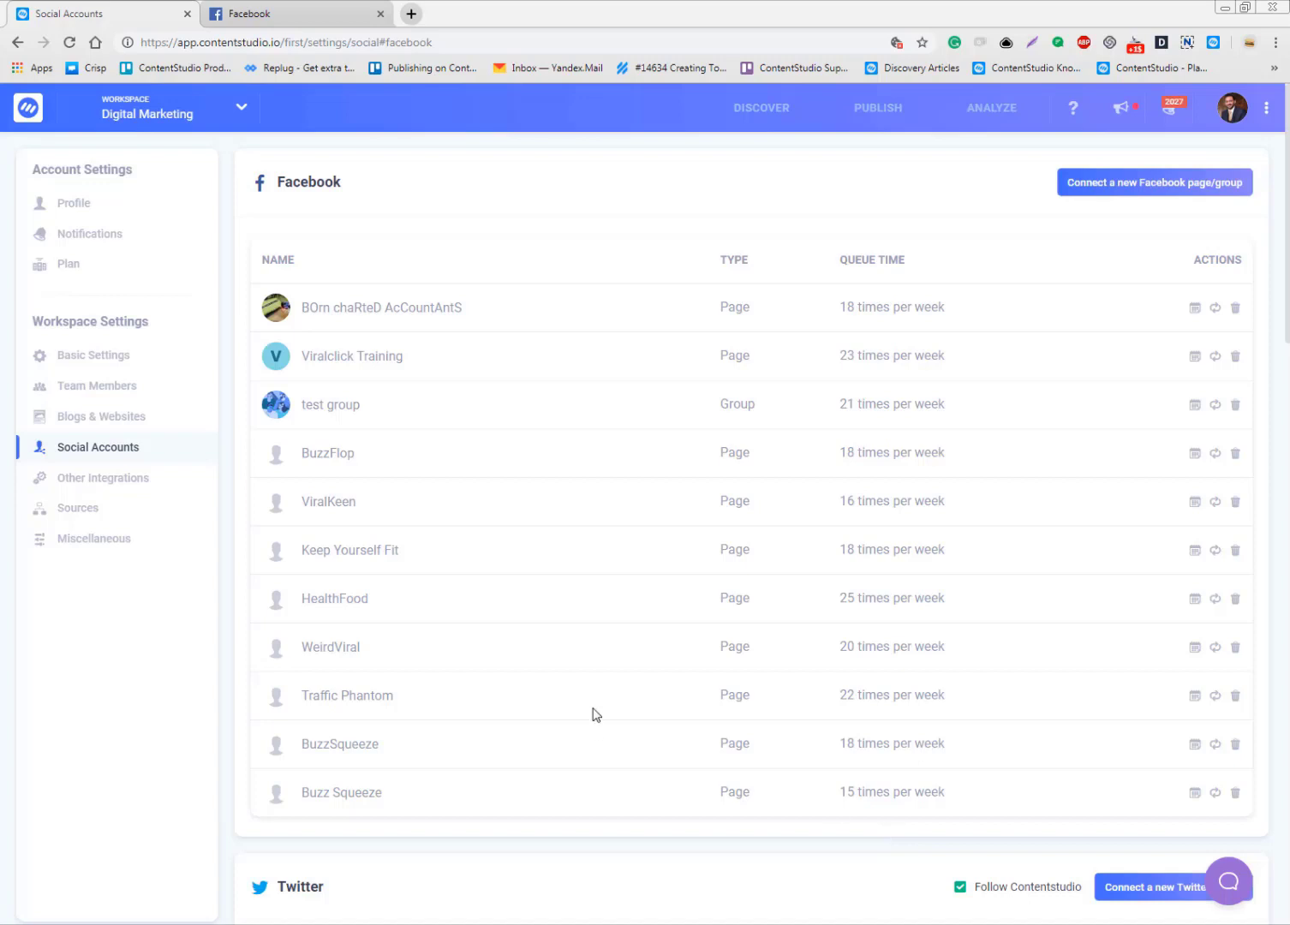
- Flip between the Social Accounts list and the Facebook news feed, finishing on Facebook
click(225, 10)
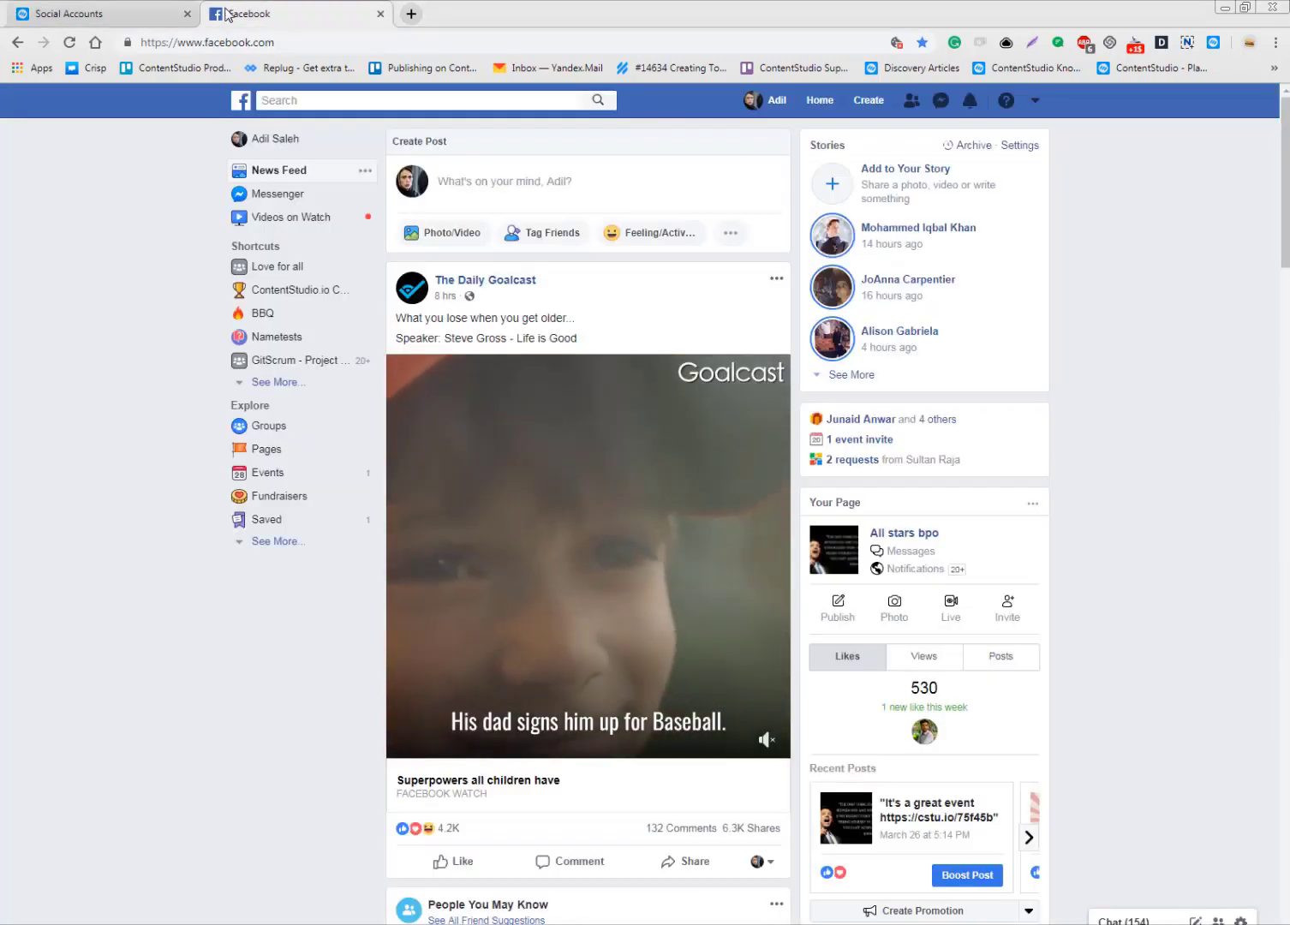
click(128, 12)
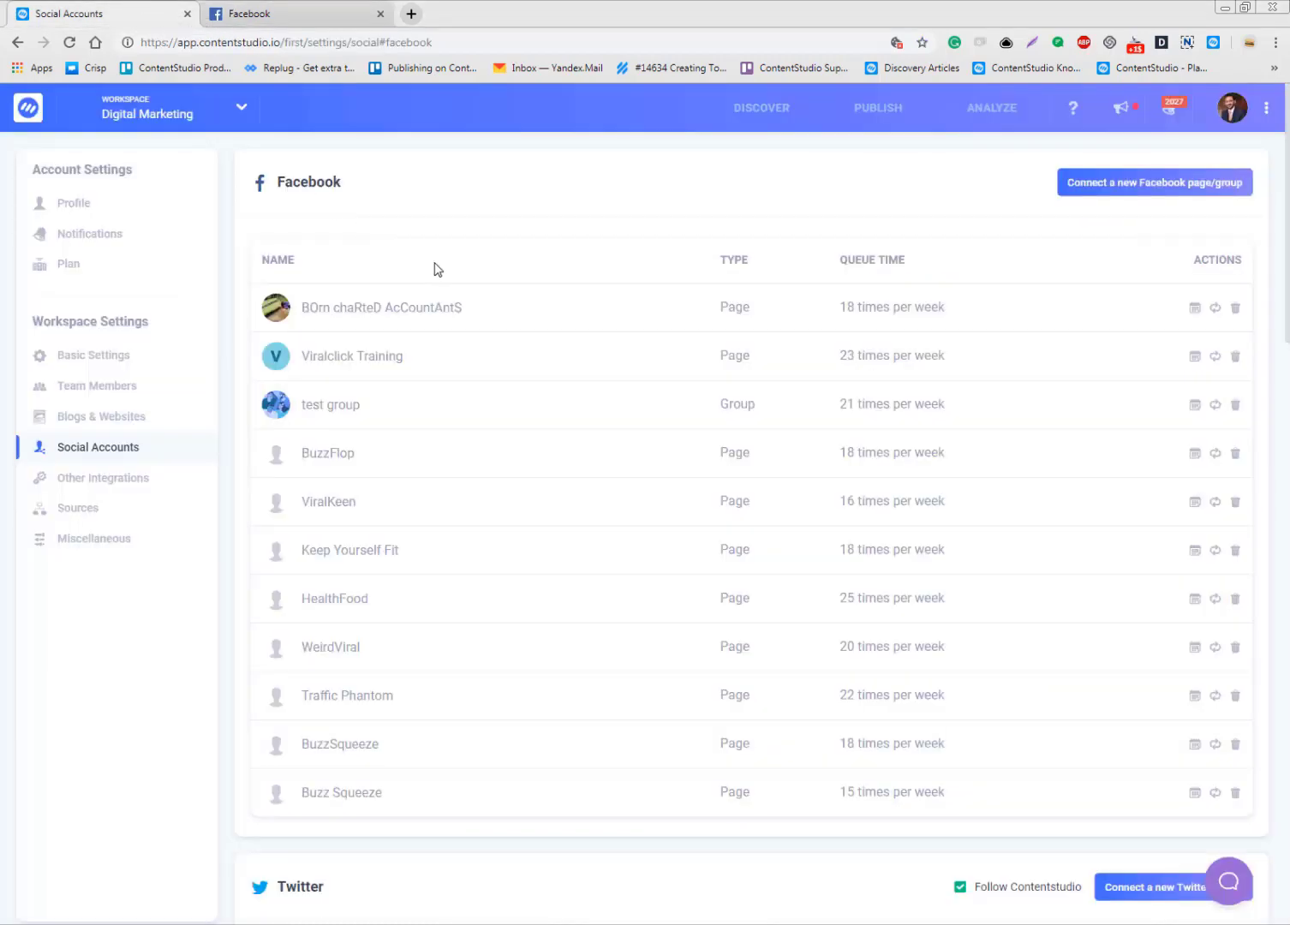
click(241, 9)
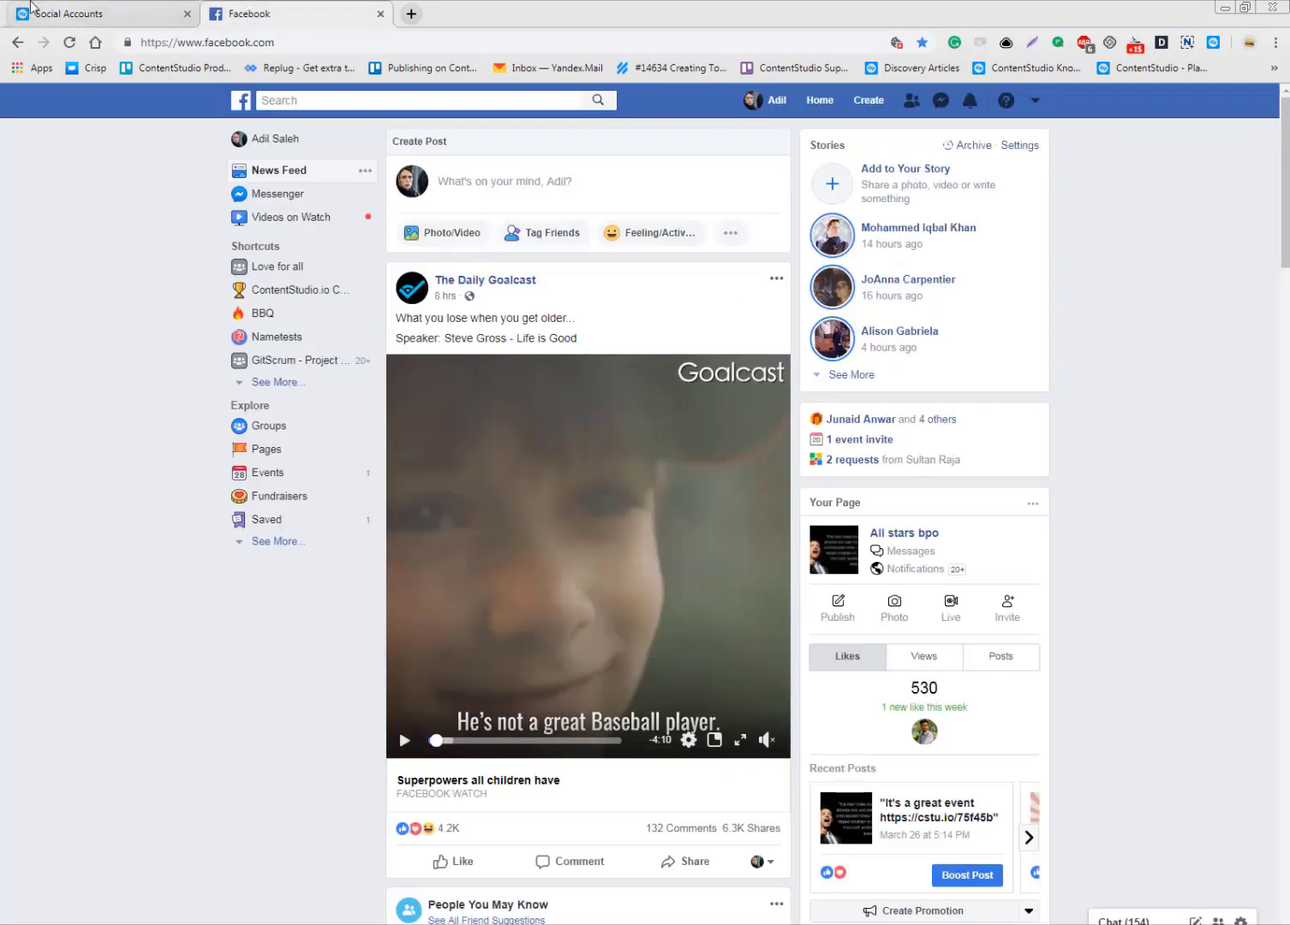
click(75, 7)
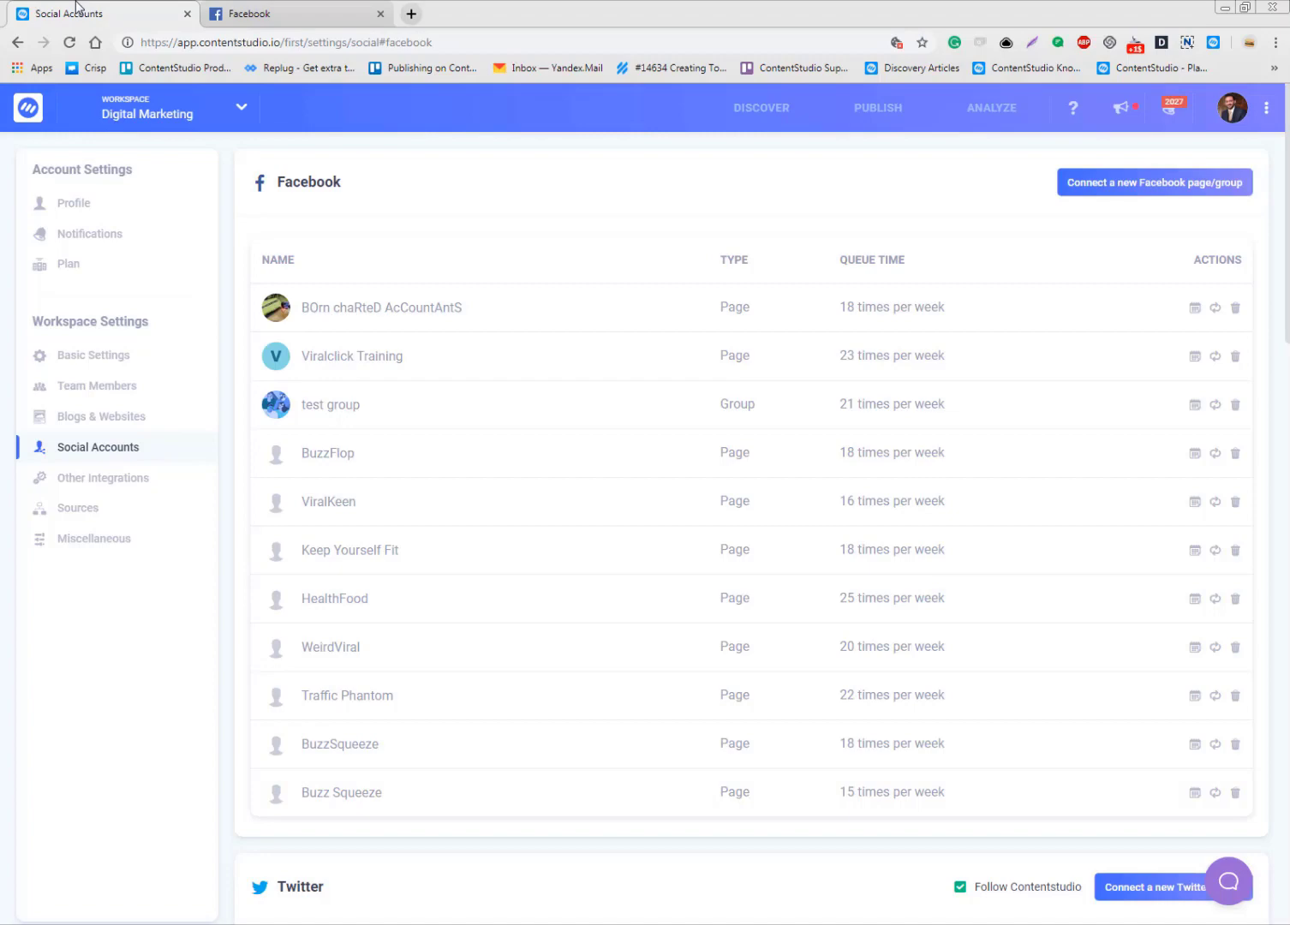
click(246, 7)
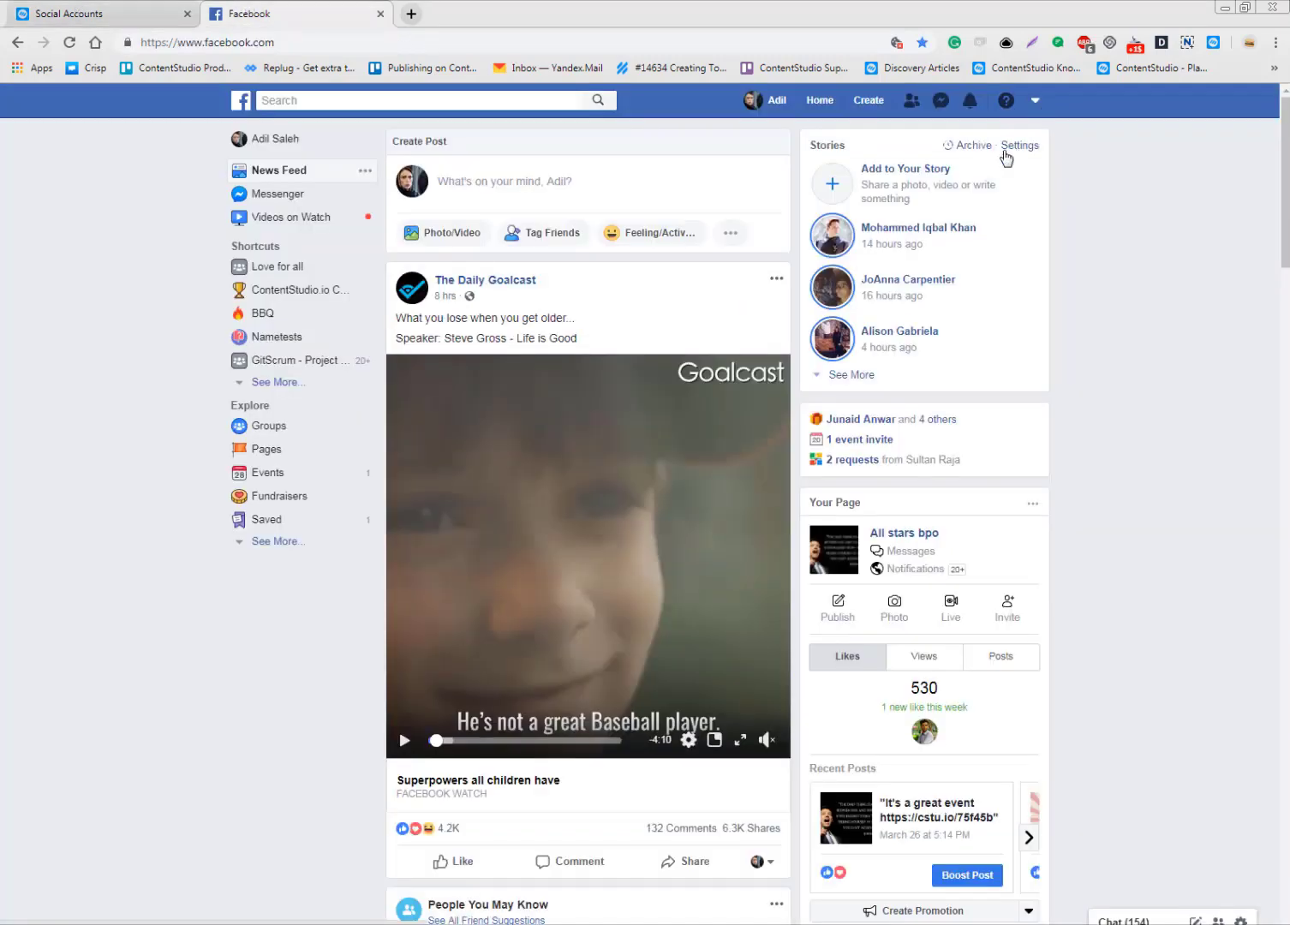
- Go to Business Integrations in the Facebook account settings
click(1035, 101)
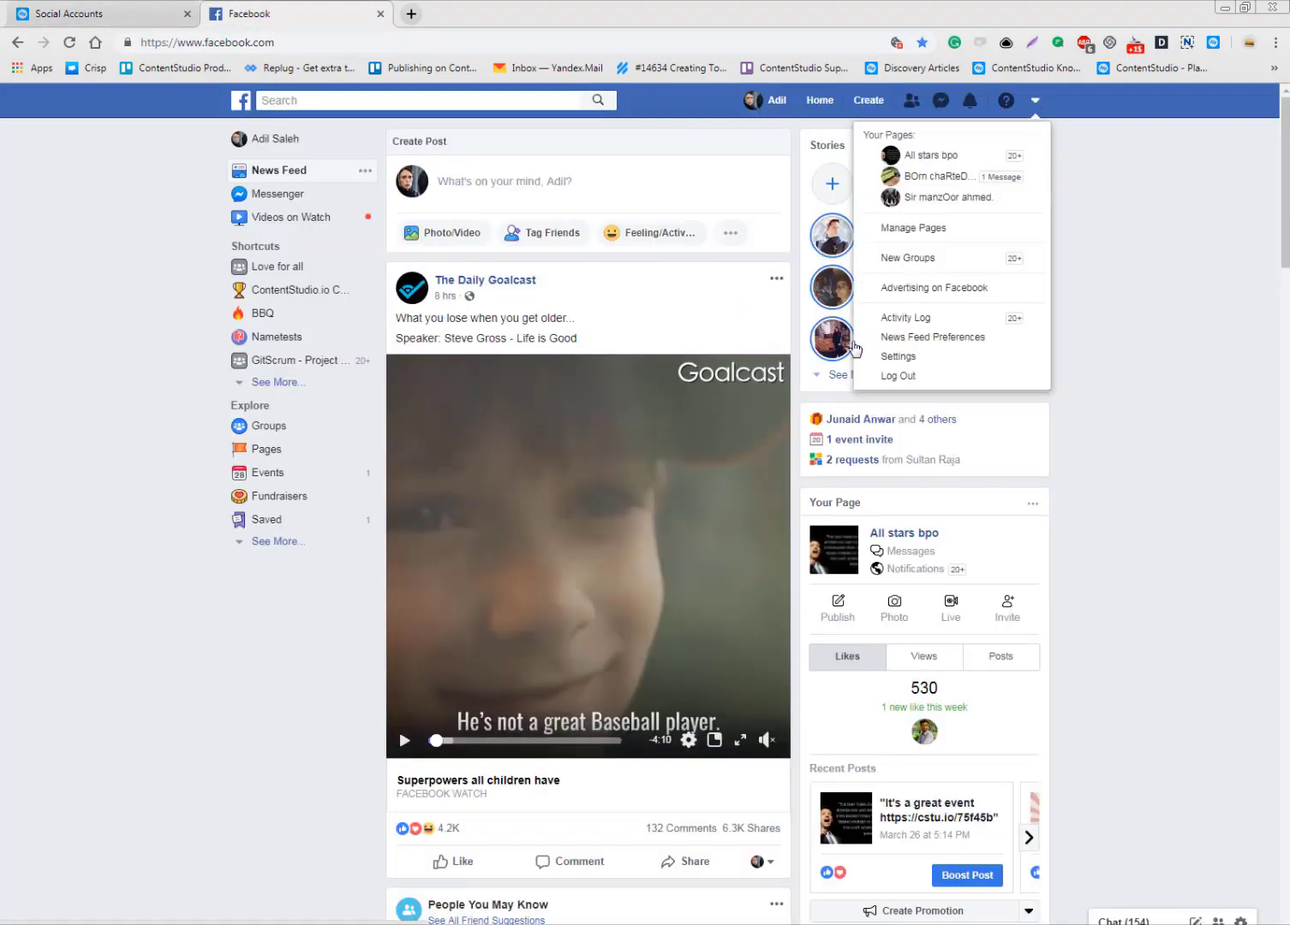
click(897, 358)
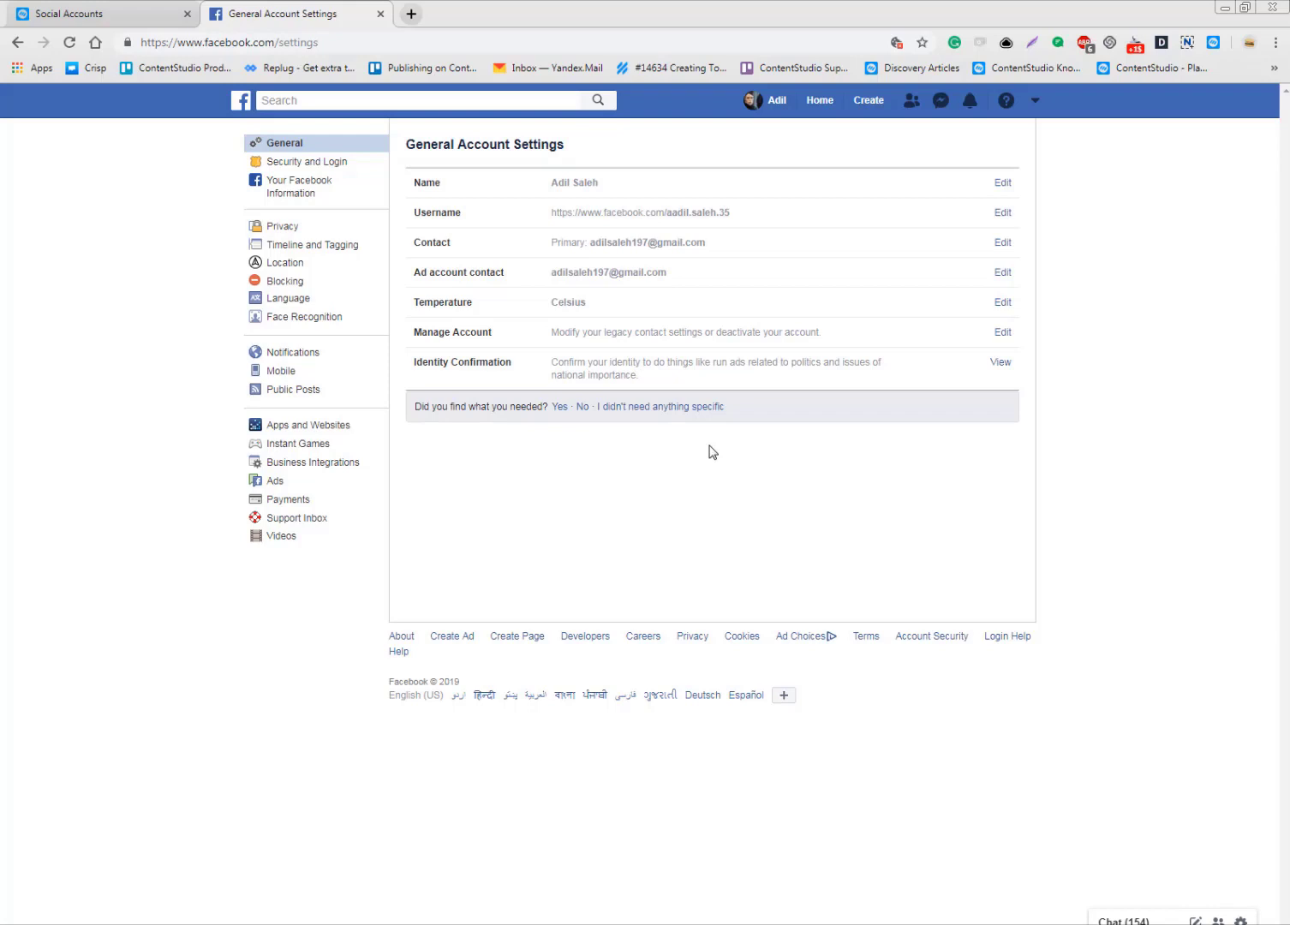
click(315, 464)
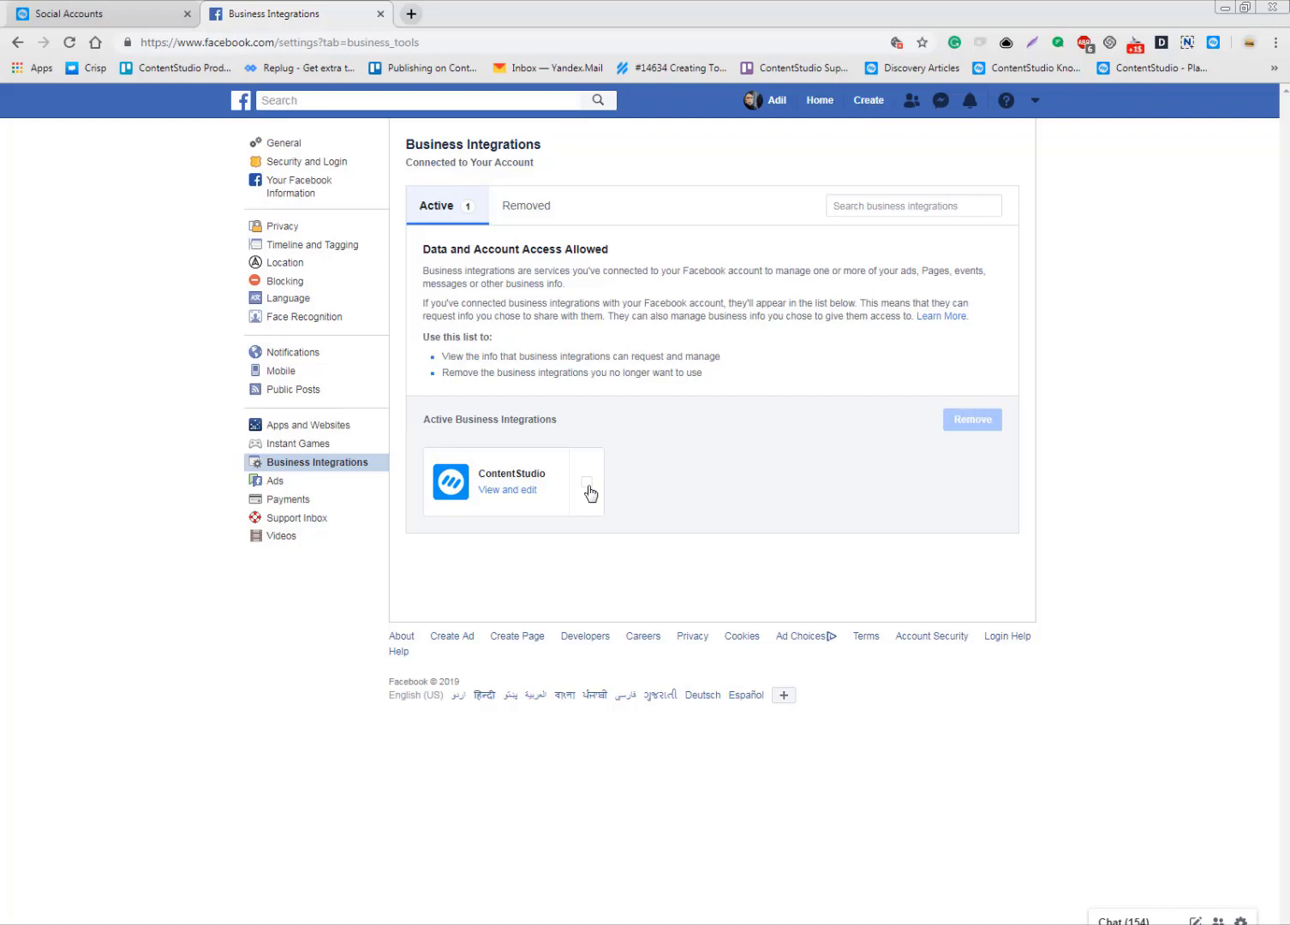
- Remove the ContentStudio integration, confirm it, and return to the Social Accounts list
click(589, 490)
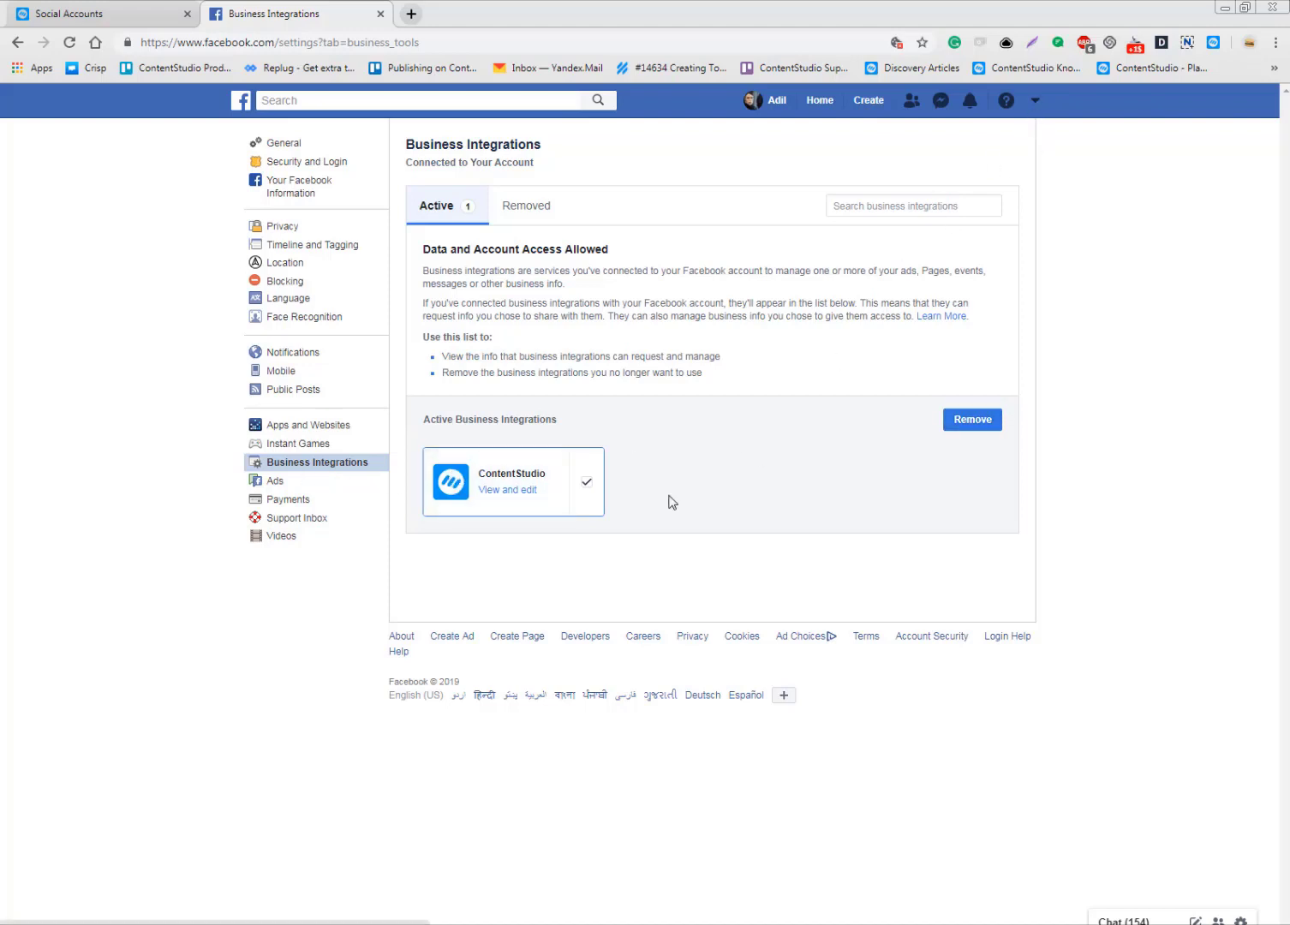
click(980, 425)
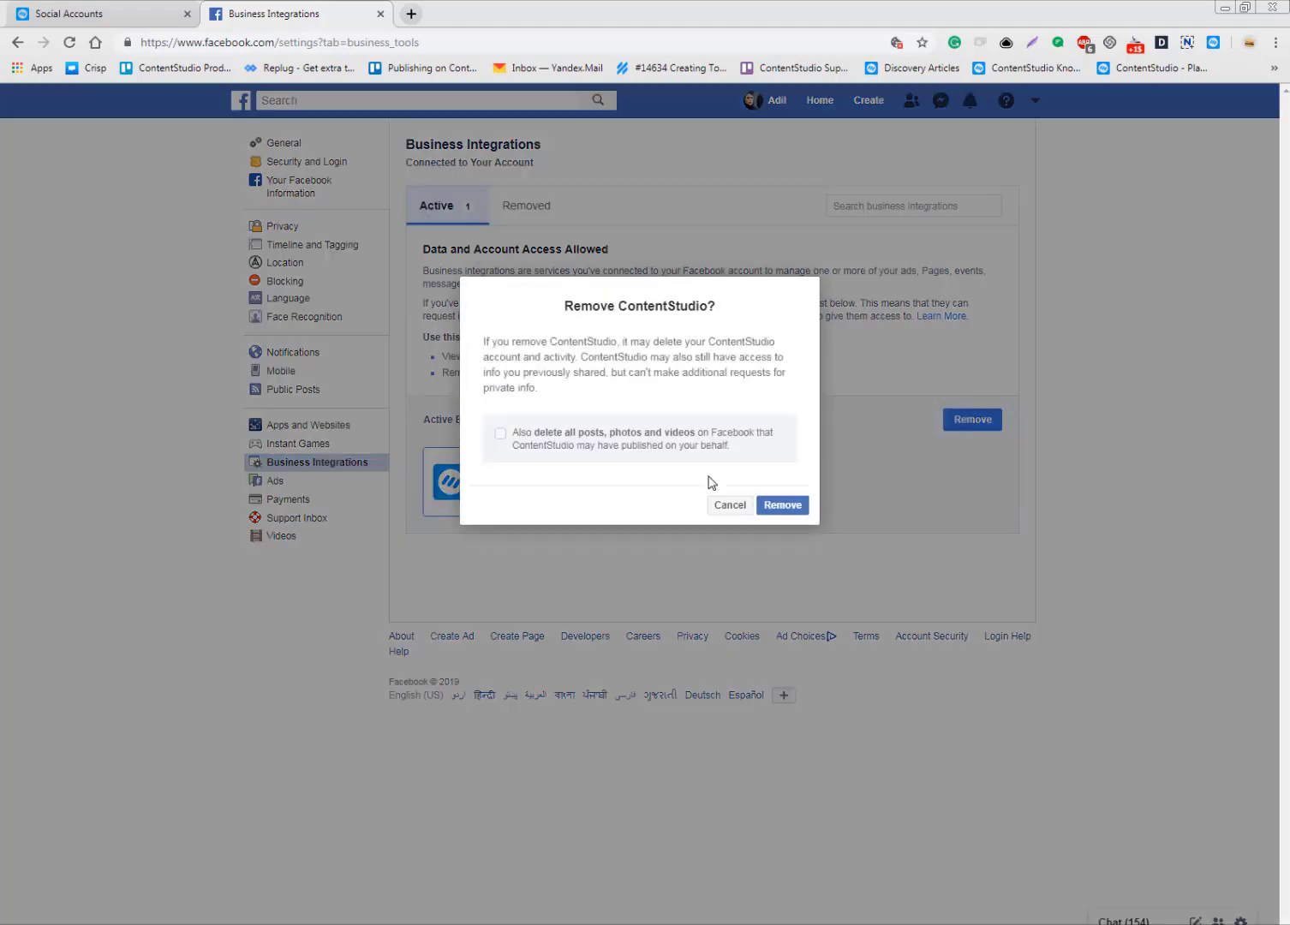
click(794, 507)
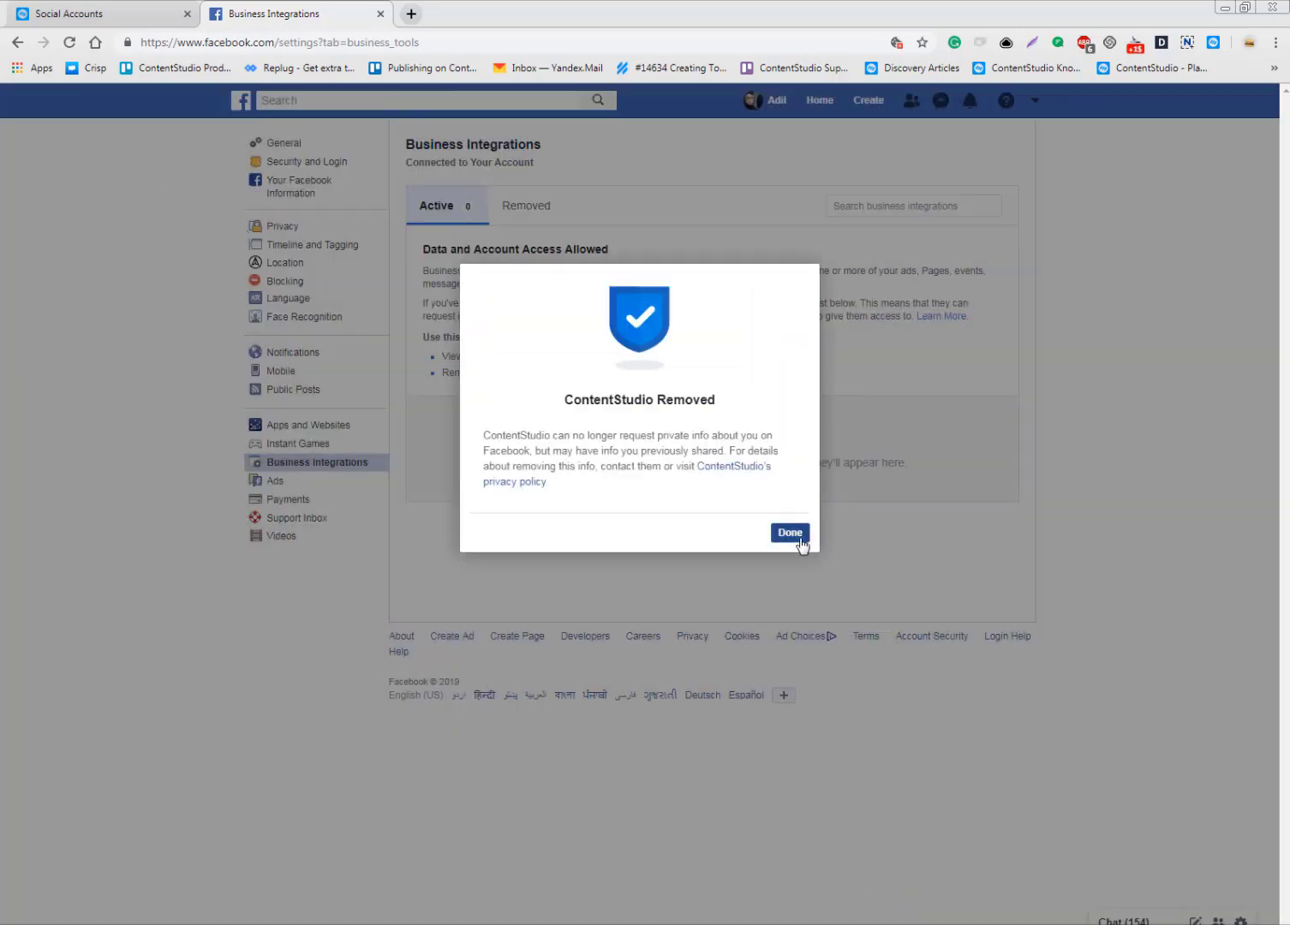
click(790, 532)
click(103, 14)
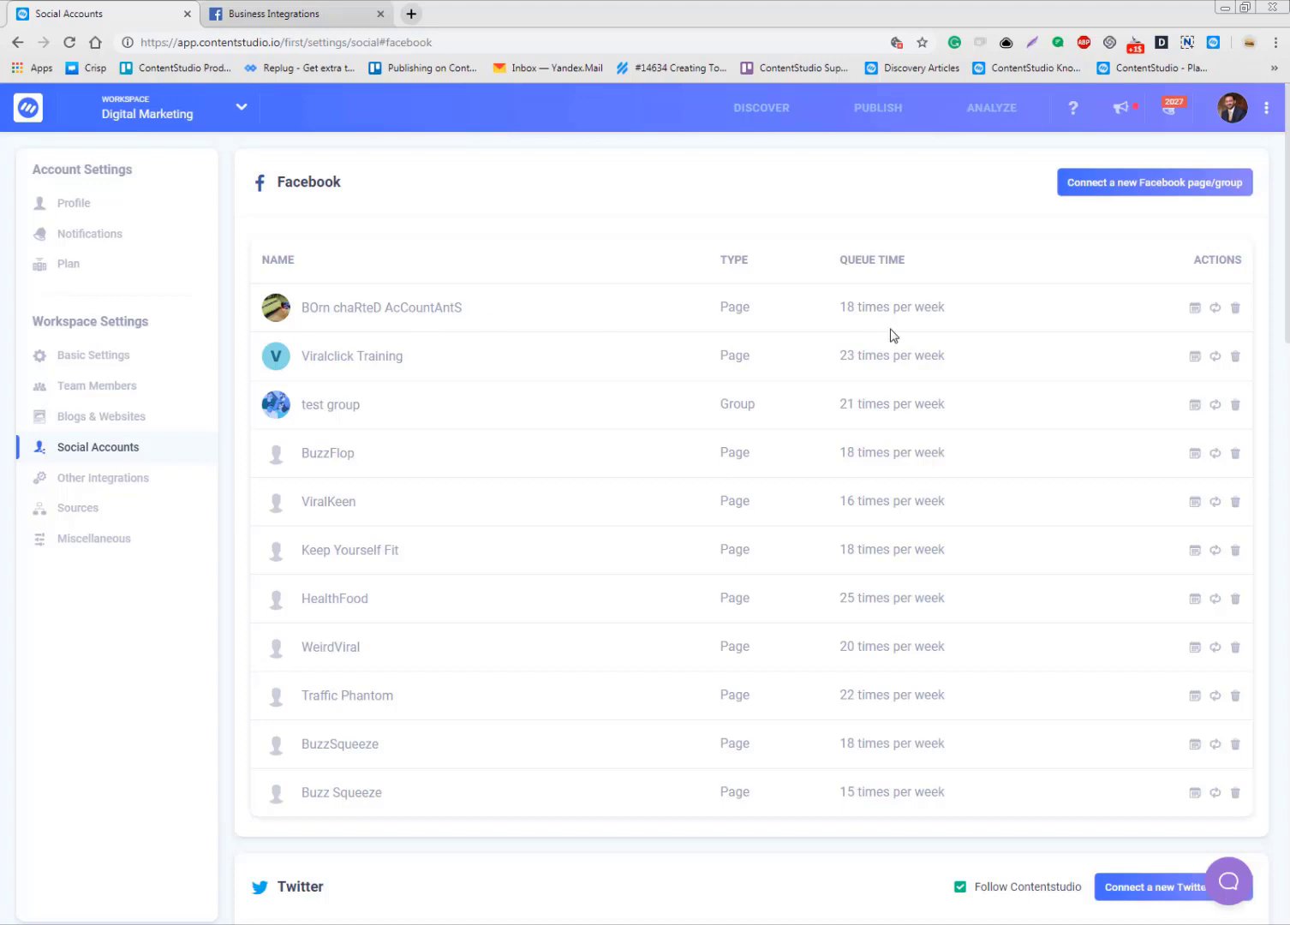
- Reconnect Facebook as the current account and approve ContentStudio's access to all listed Pages
click(1138, 190)
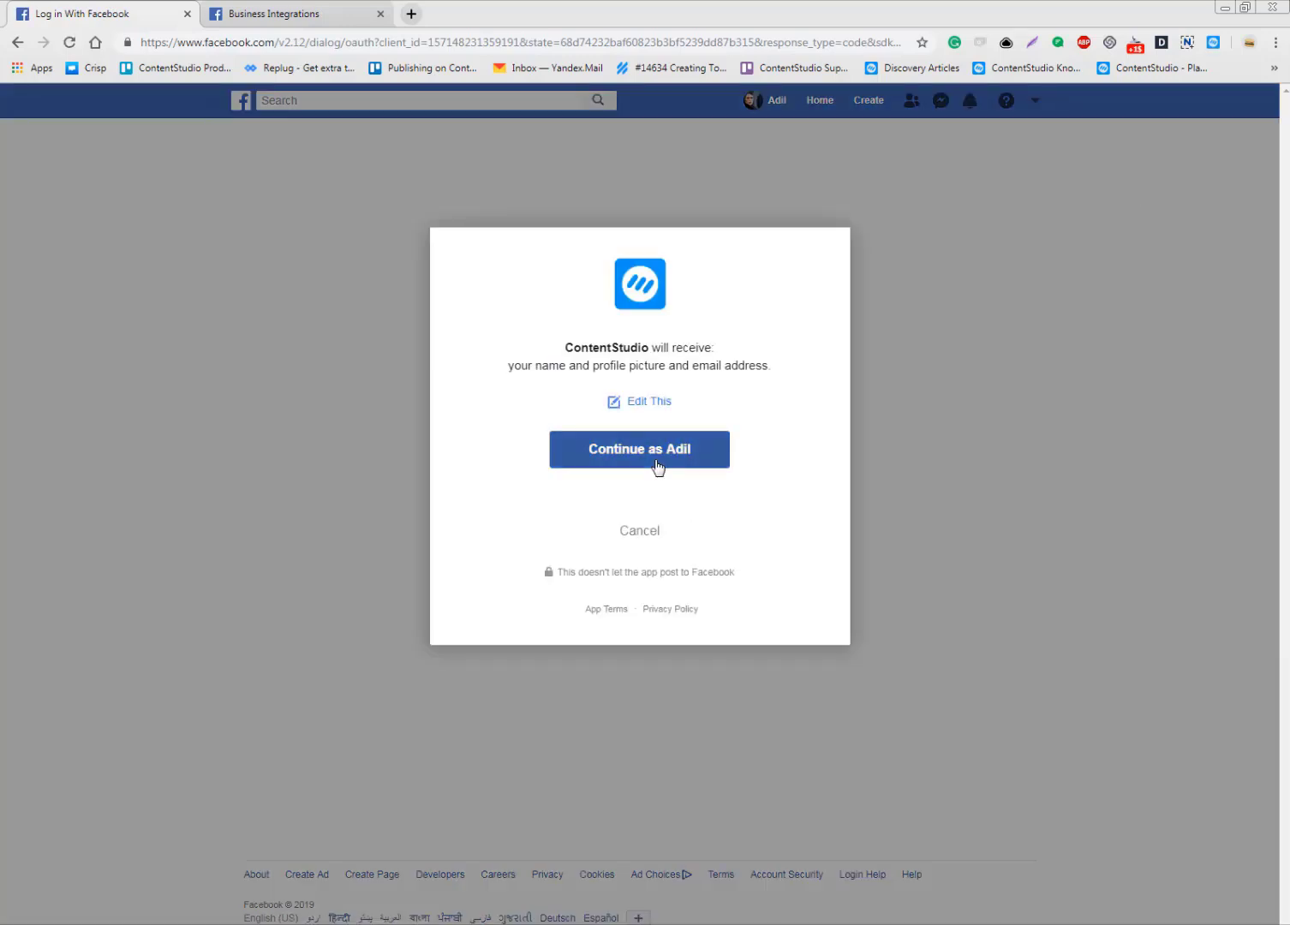
click(658, 463)
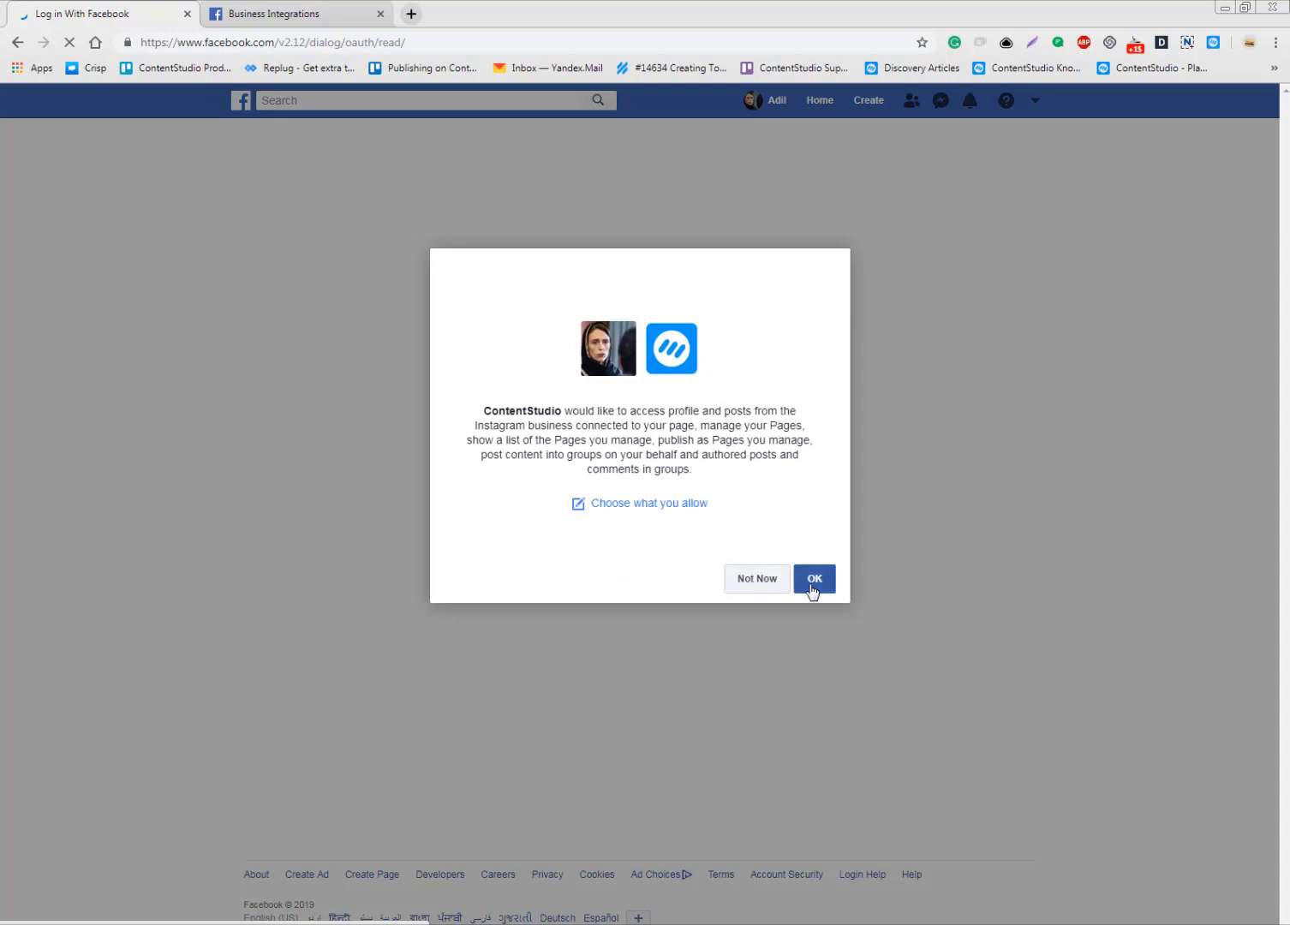
click(631, 510)
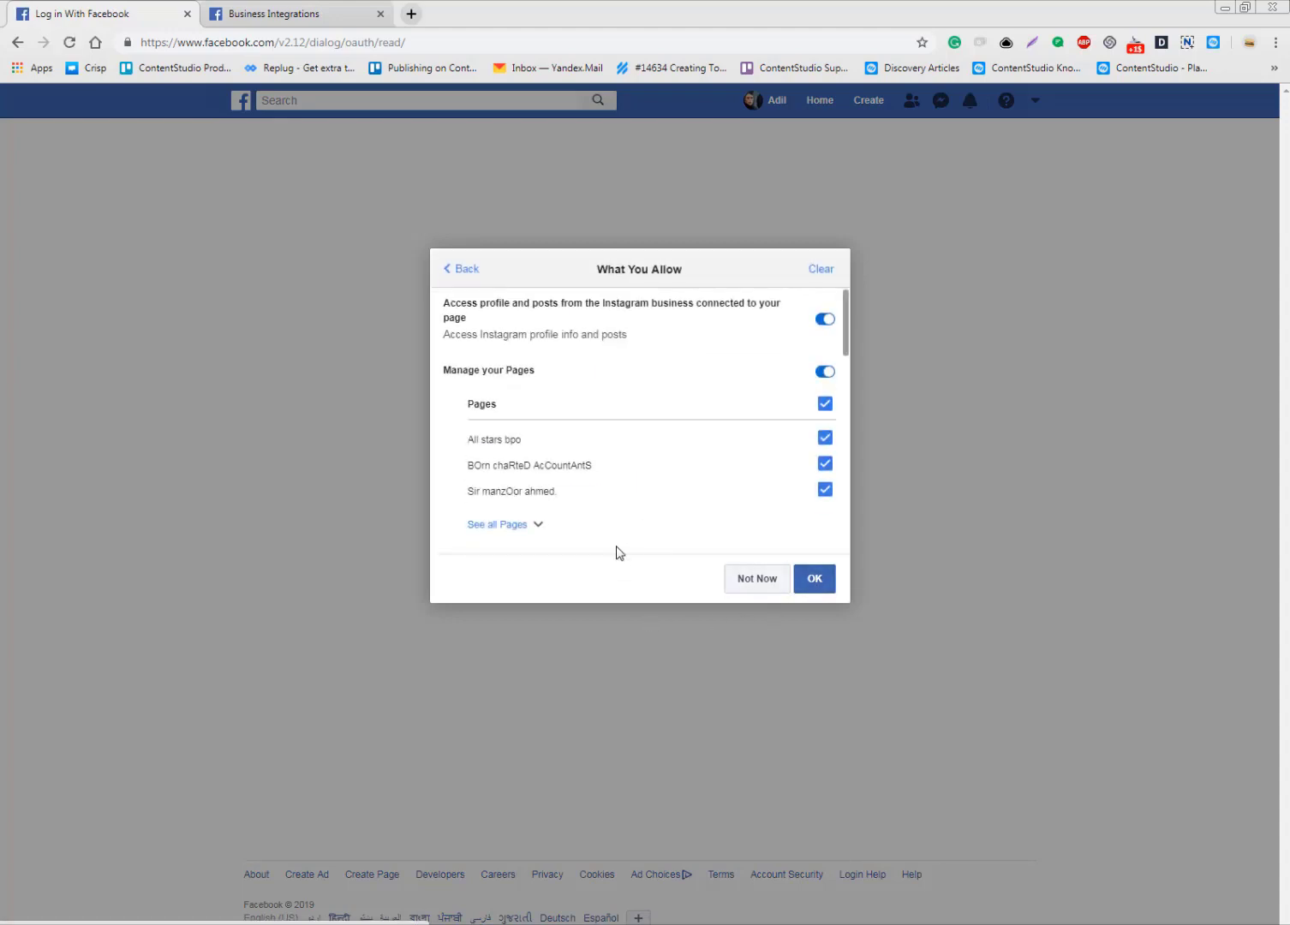
scroll(740, 492, down, 5)
scroll(658, 490, down, 2)
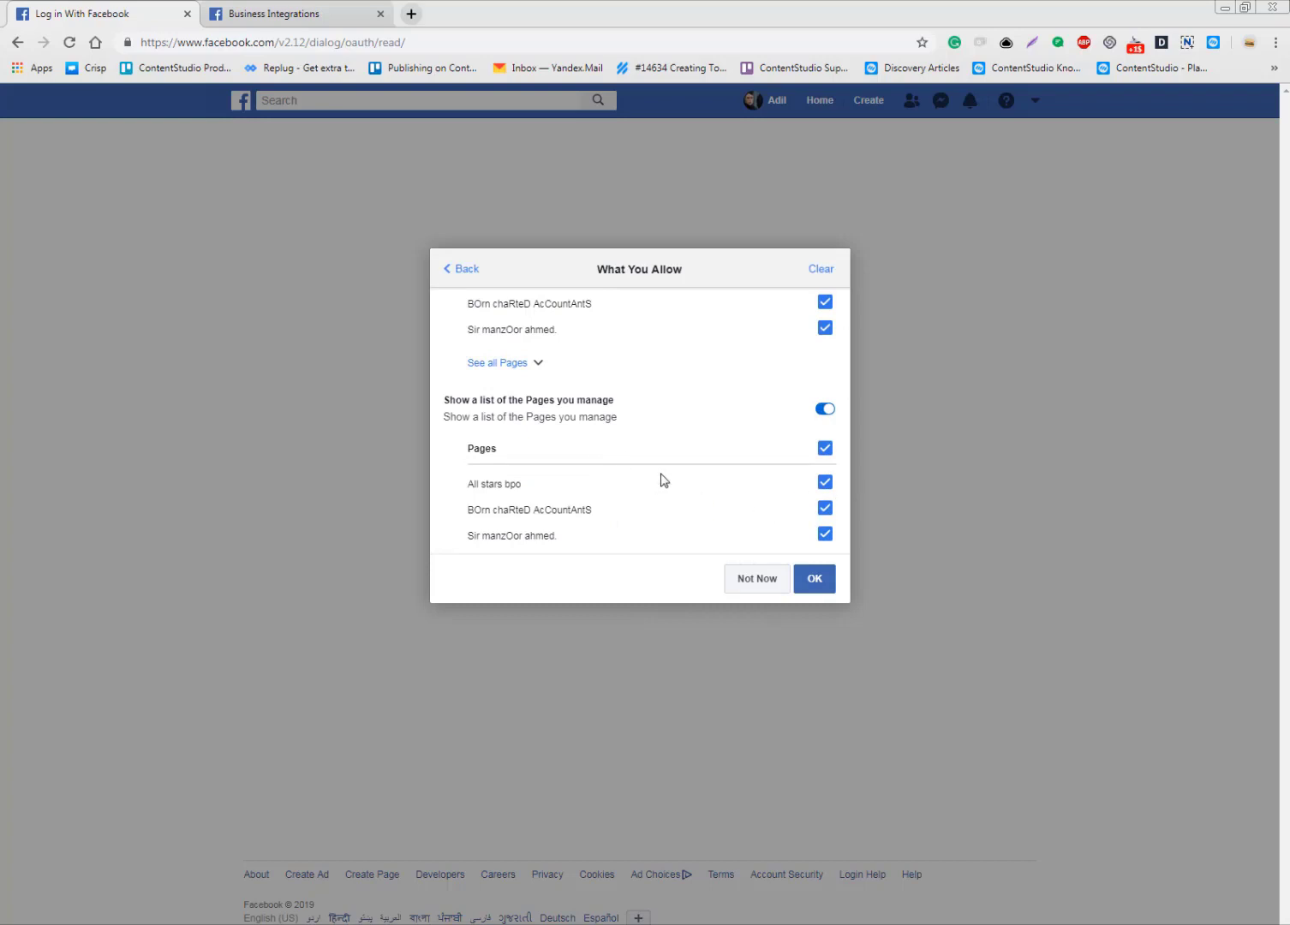
click(815, 579)
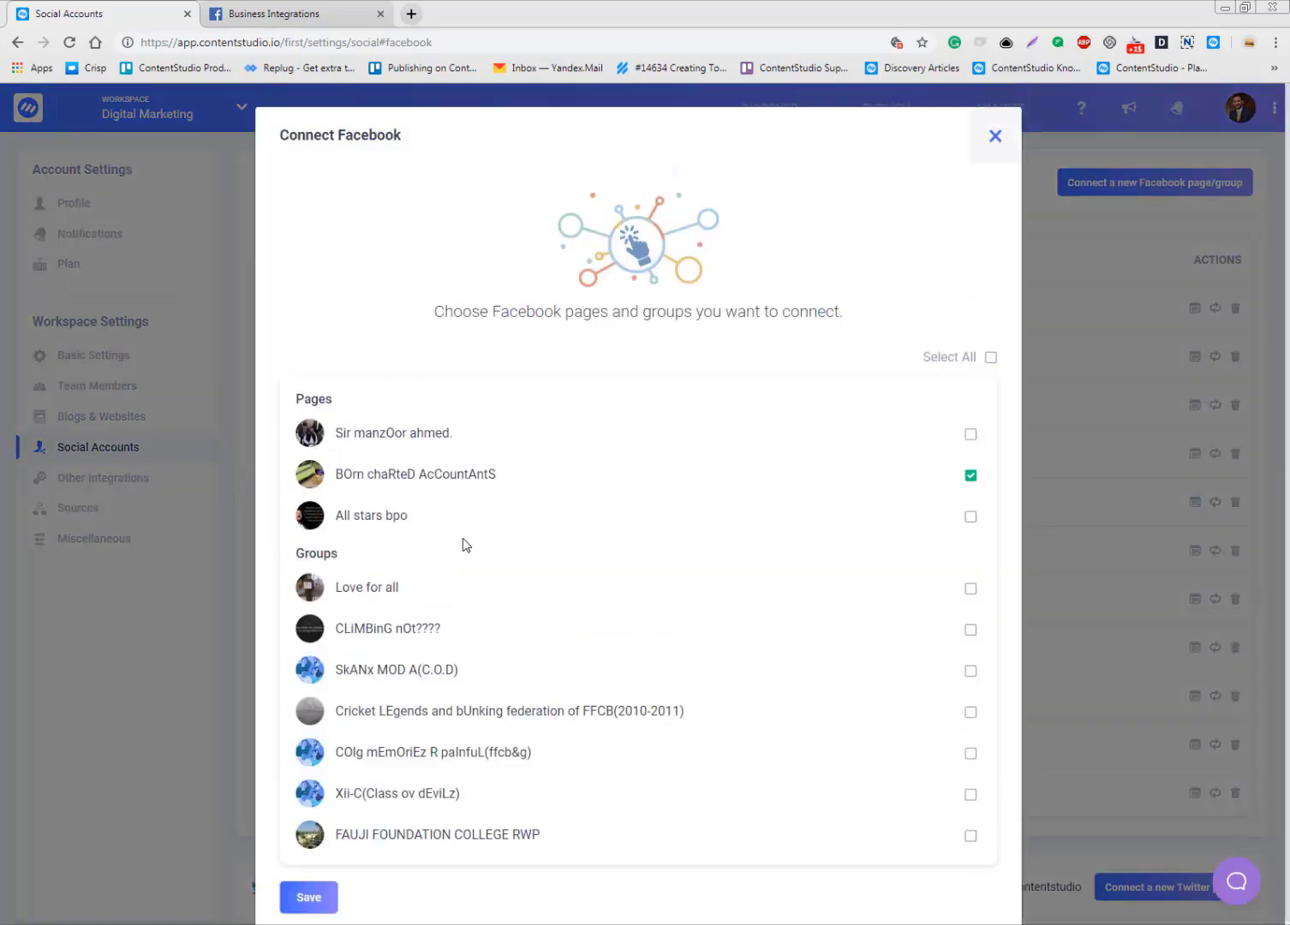
- Tick the top page, 'All stars bpo' and the 'Love for all' group, then save
click(971, 435)
click(971, 517)
click(970, 591)
drag(400, 592, 428, 594)
click(311, 896)
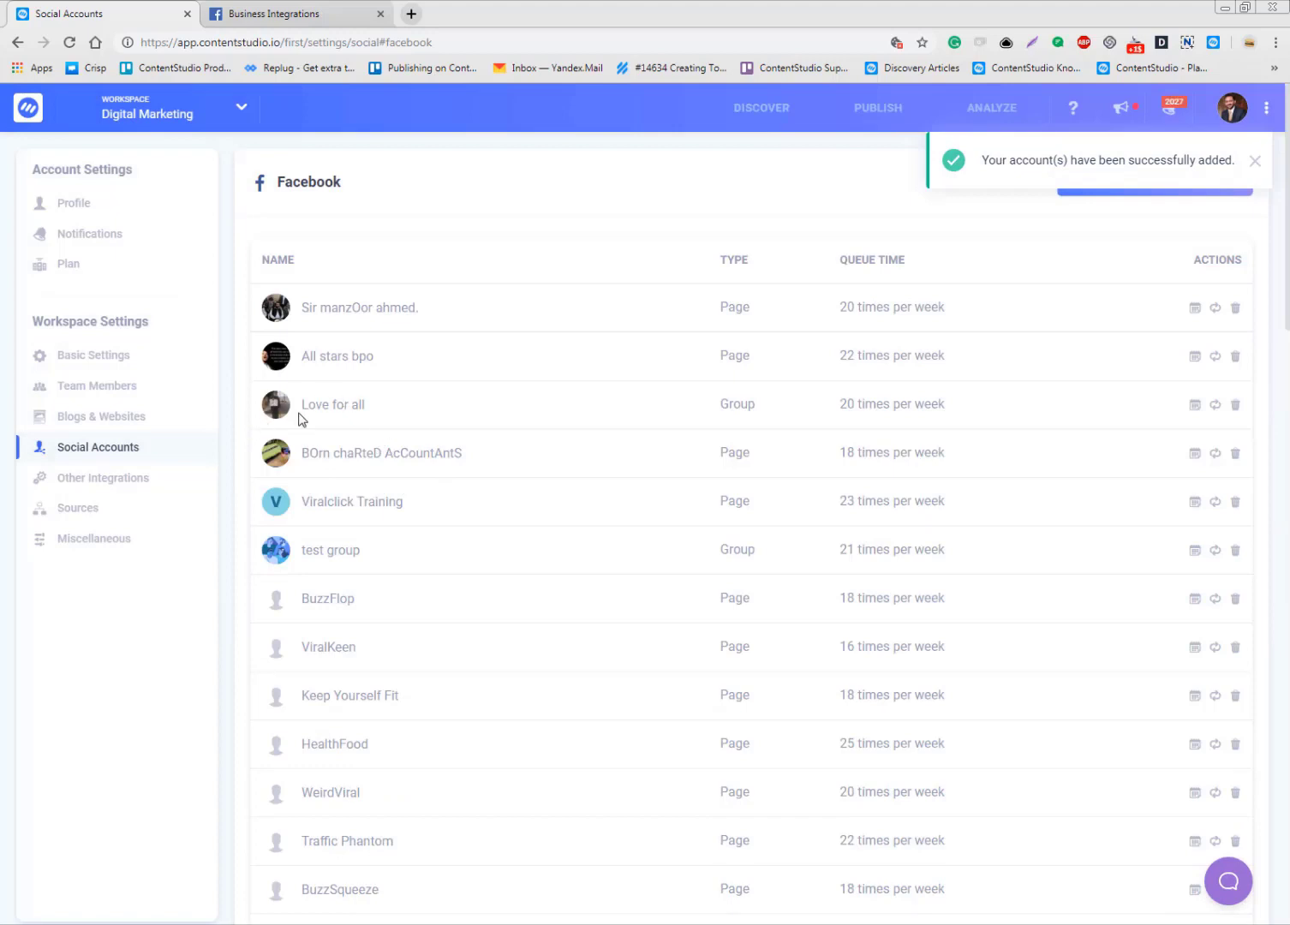
- Open the 'Love for all' group from the Facebook home feed and bring up its Edit Group Settings form
click(251, 9)
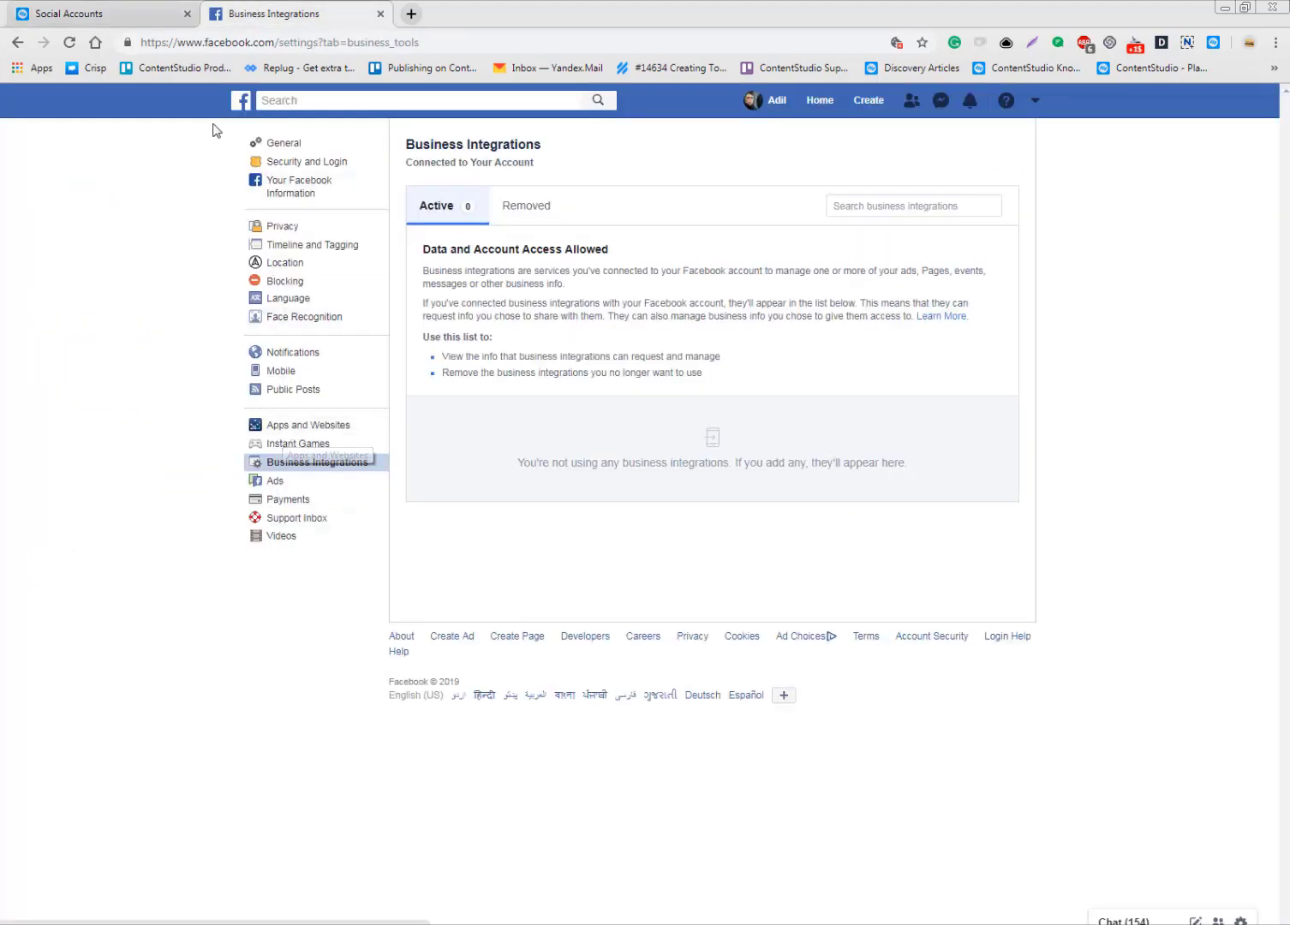
click(819, 101)
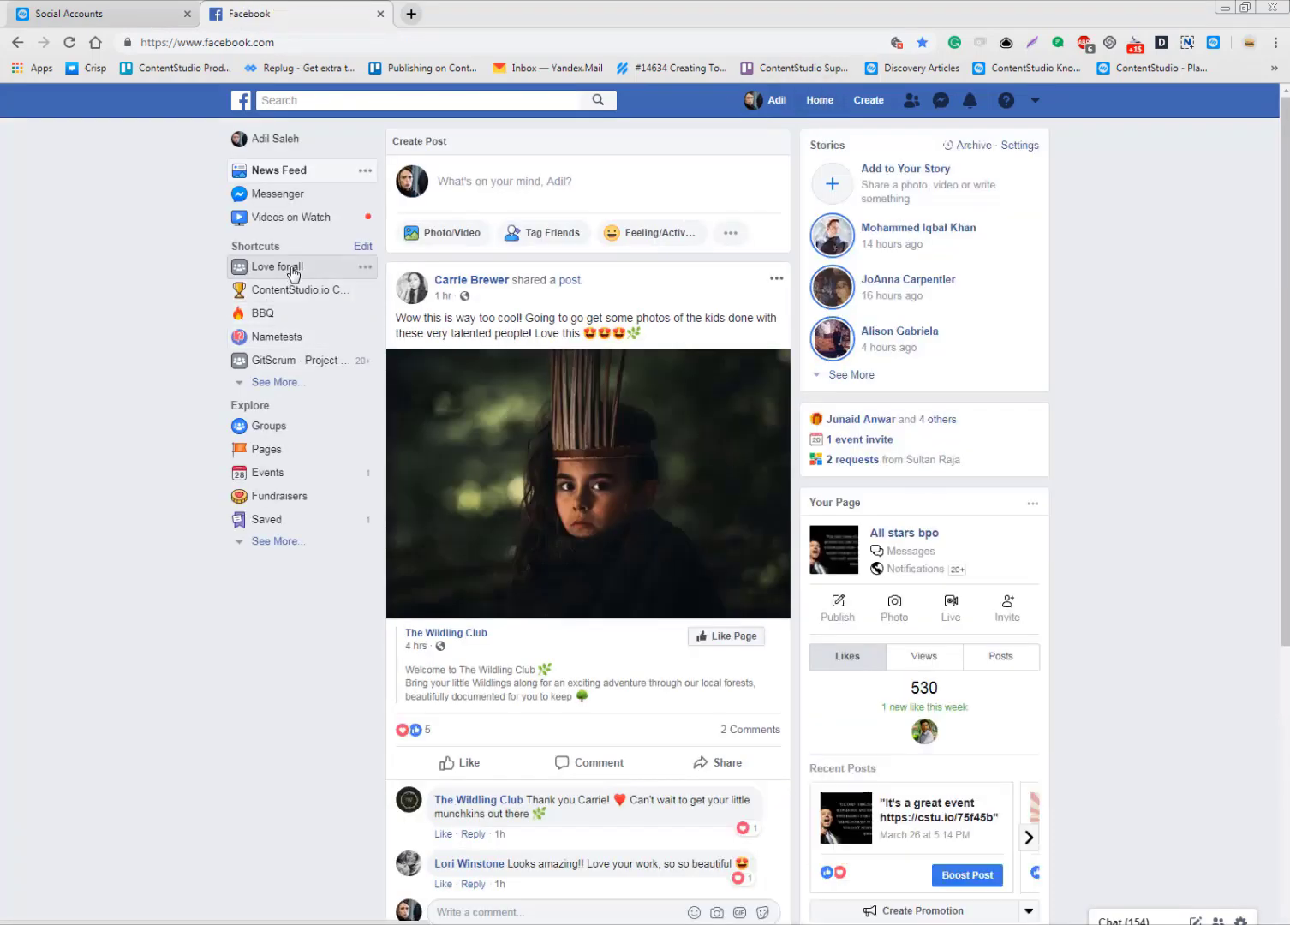
click(292, 268)
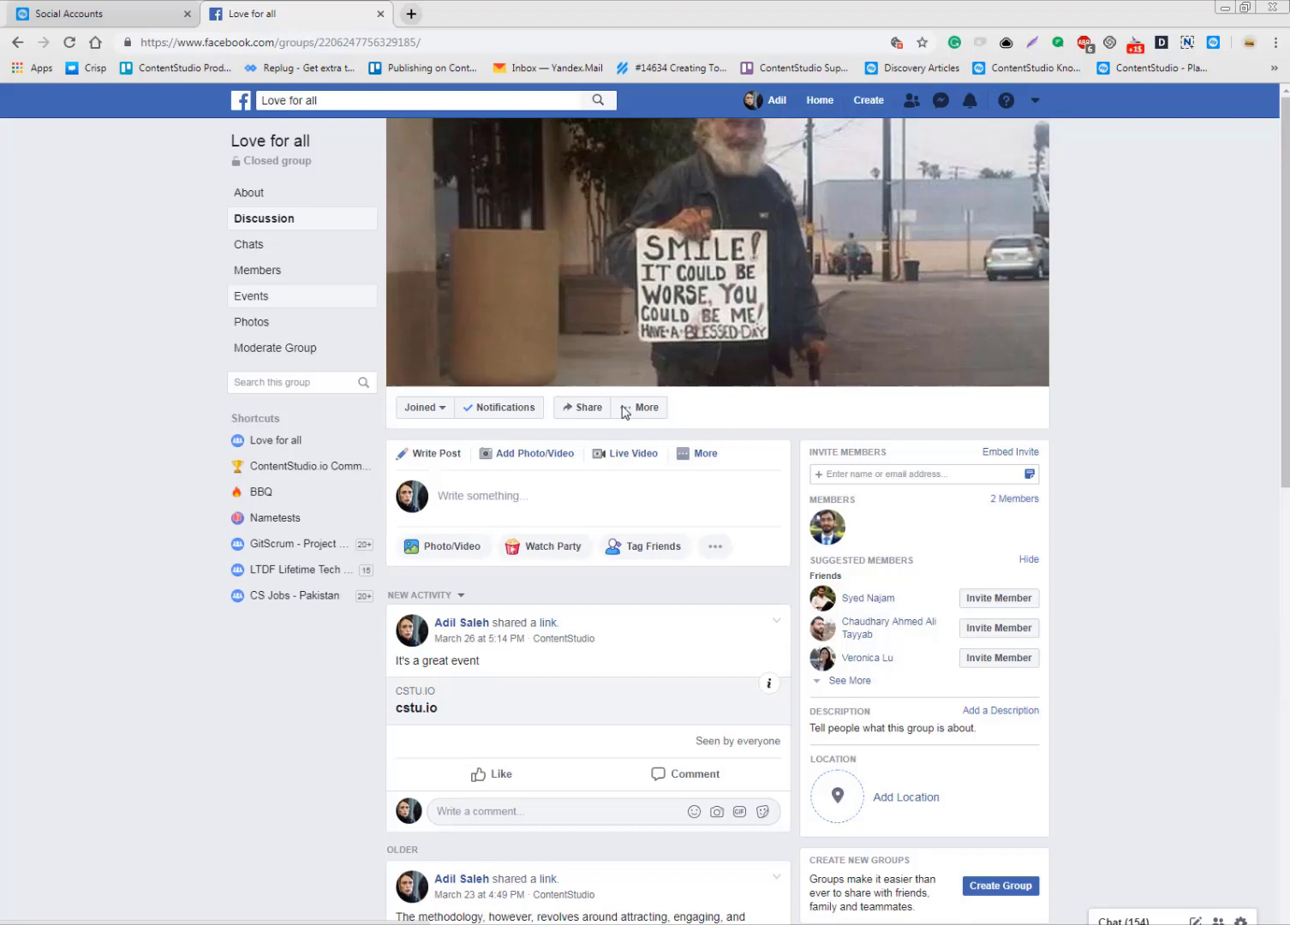
click(630, 410)
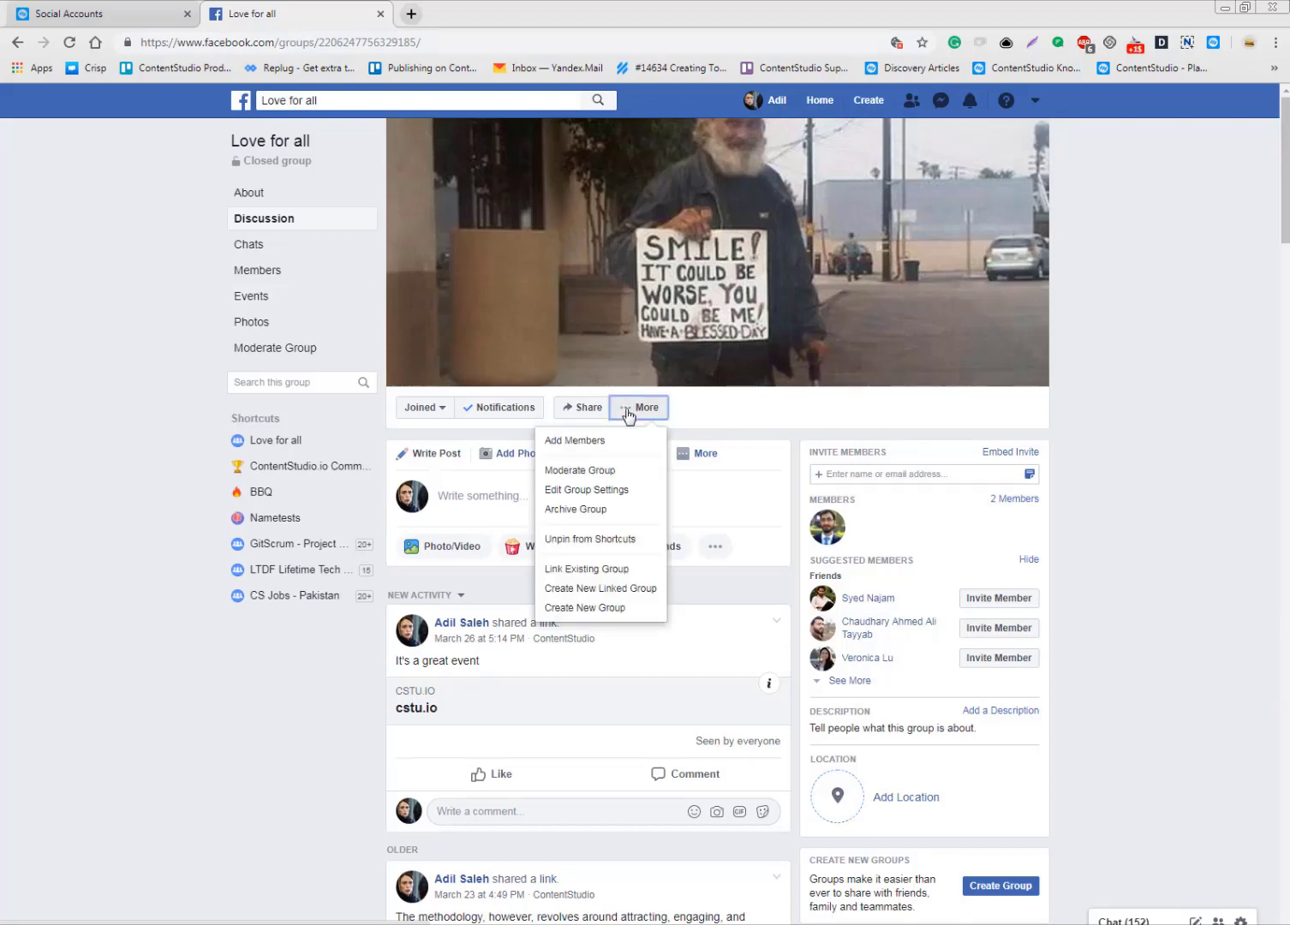
click(594, 495)
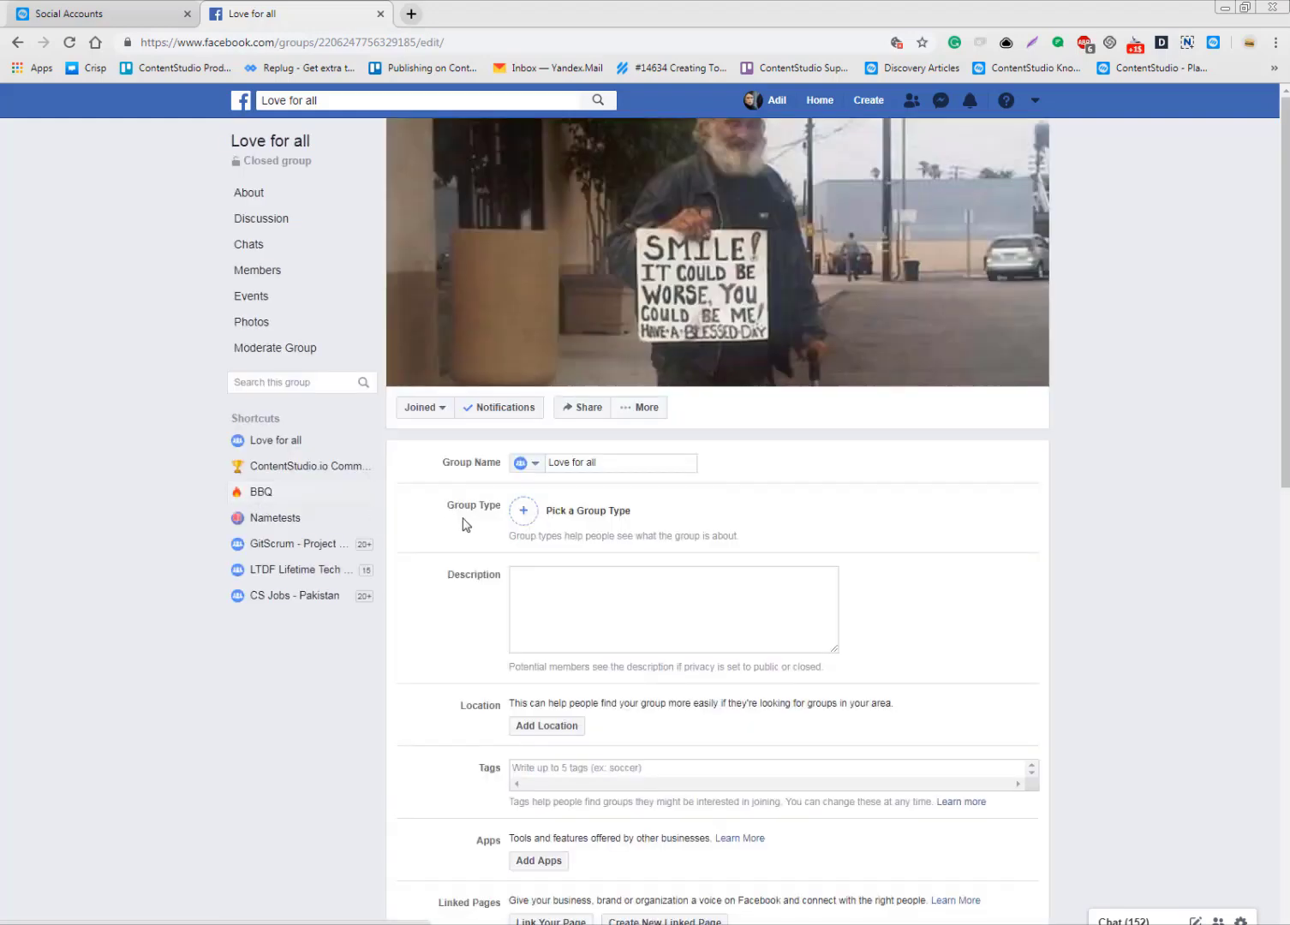
scroll(469, 521, down, 4)
scroll(509, 535, up, 4)
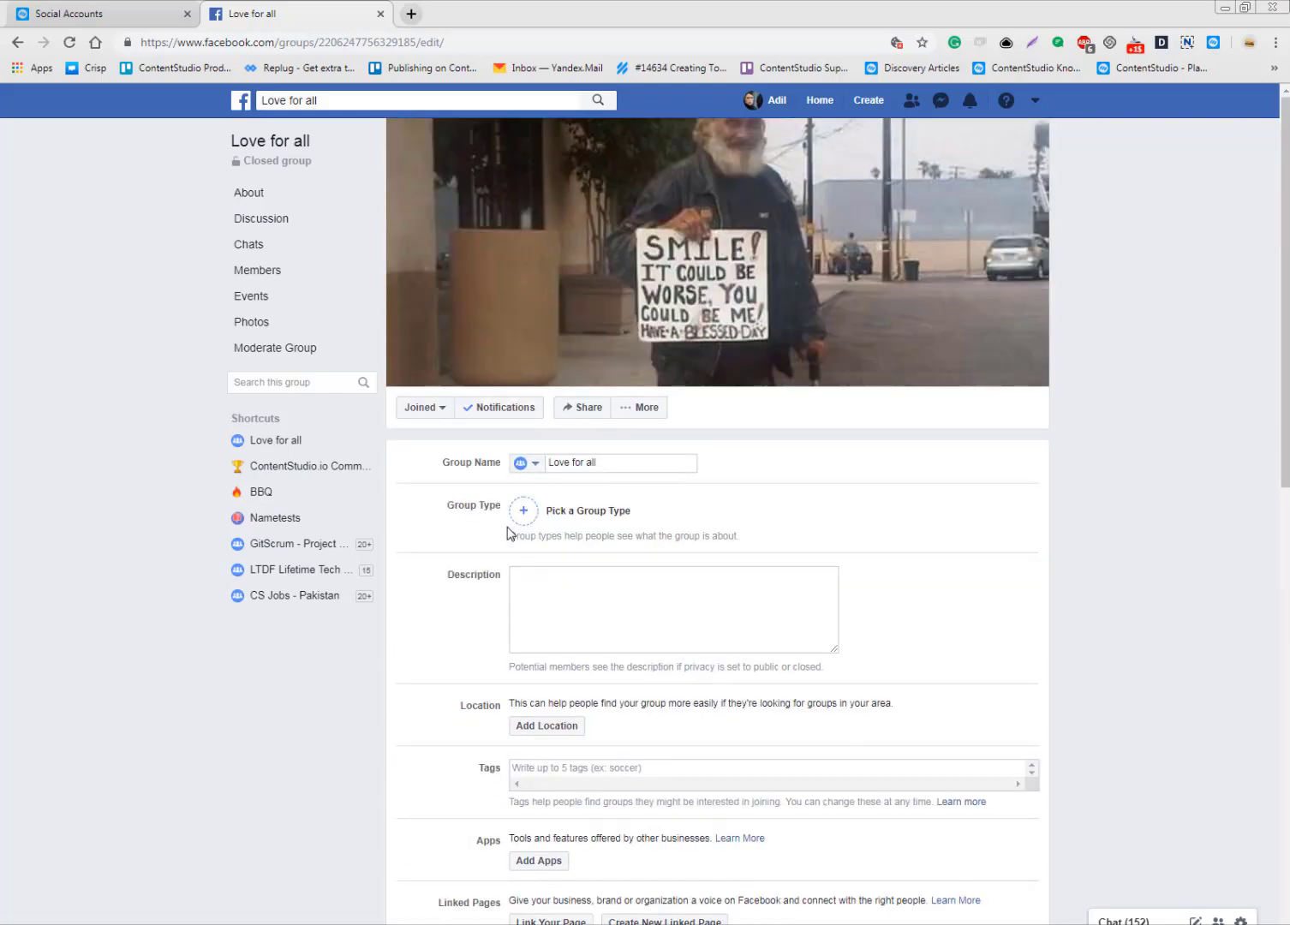
click(644, 408)
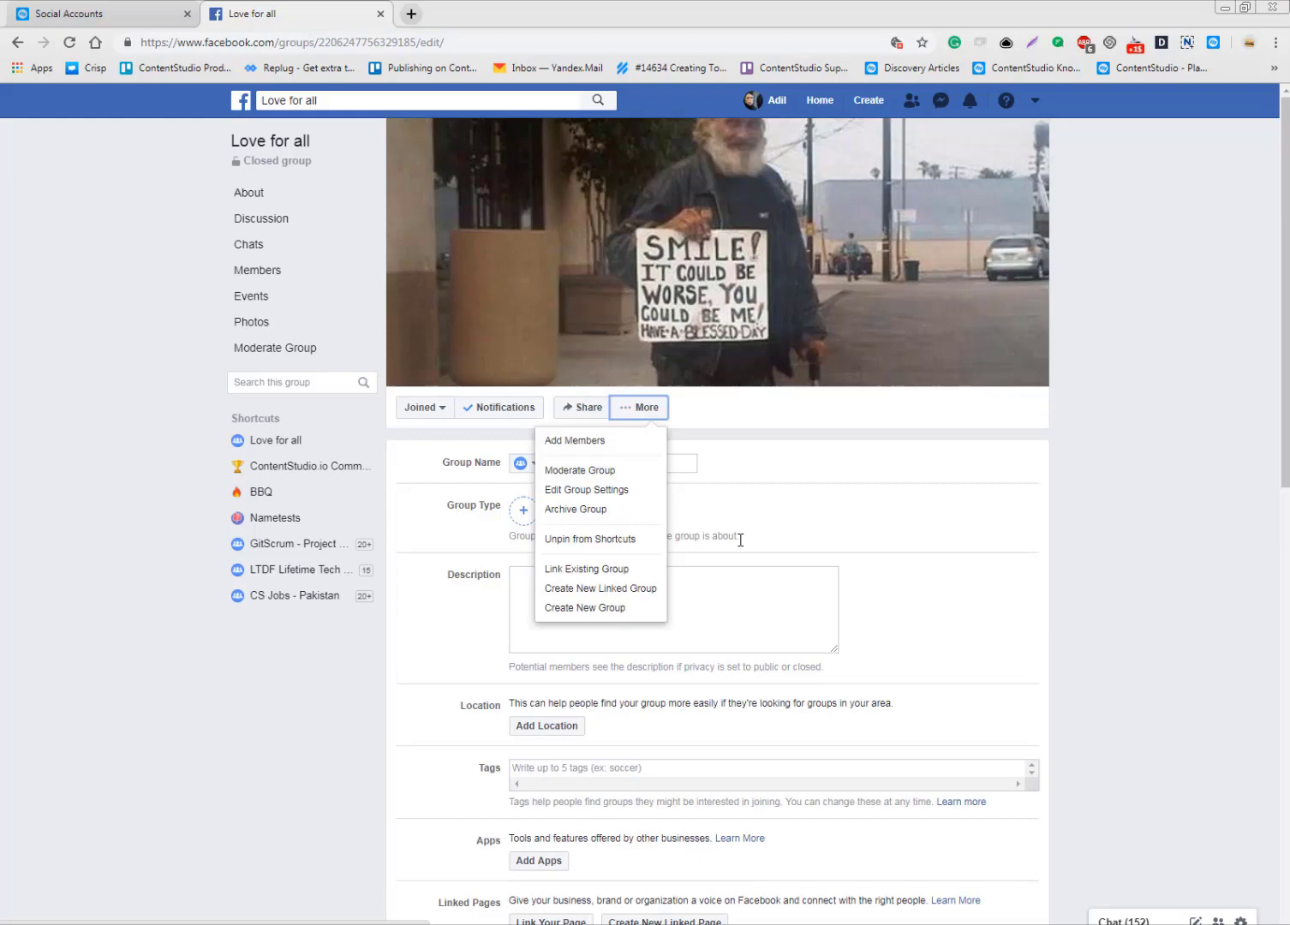
scroll(751, 614, down, 4)
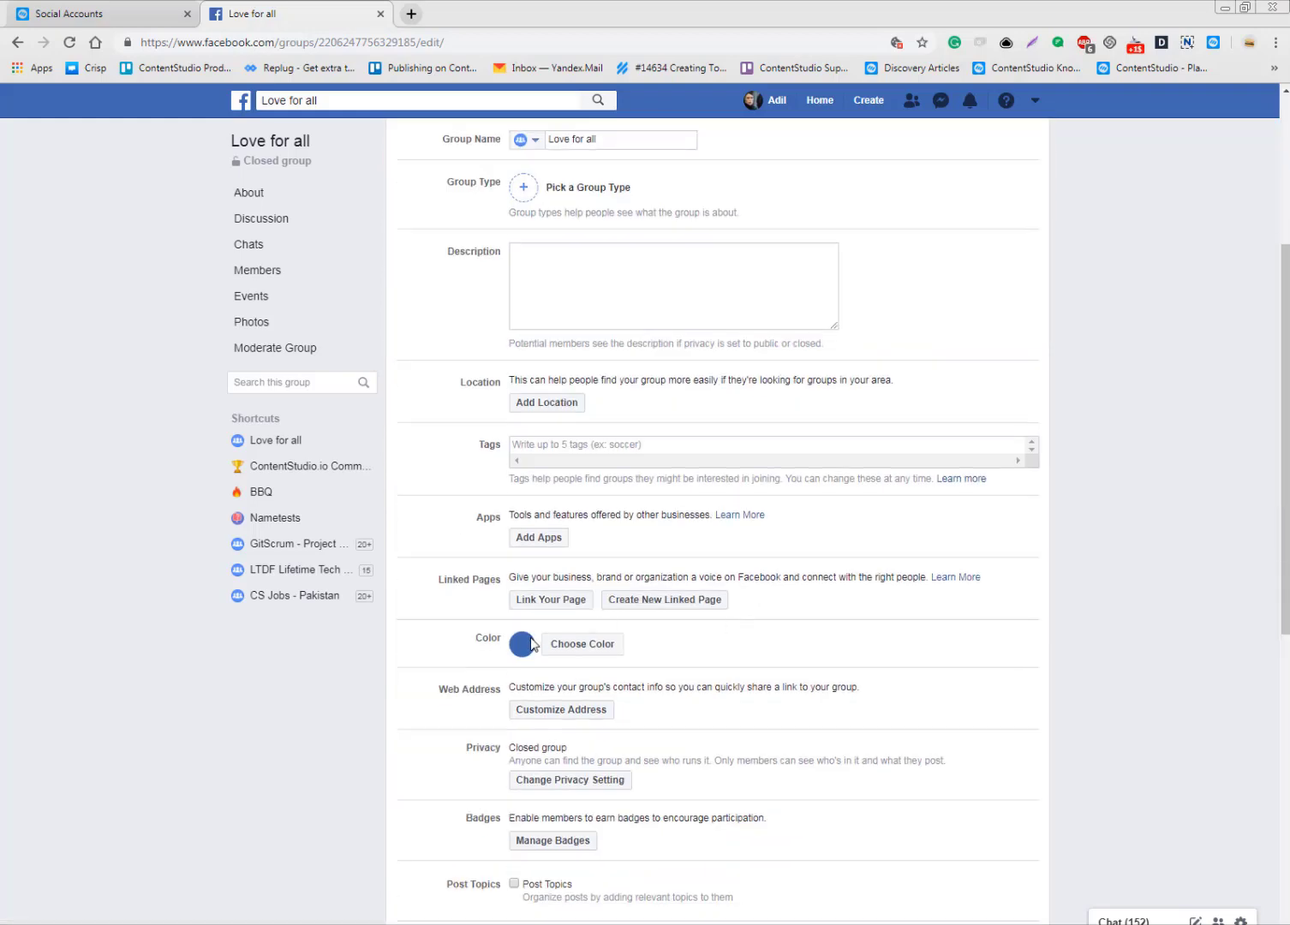
- Search Add Apps for 'contentstudio' and add ContentStudio to the 'Love for all' group
click(544, 543)
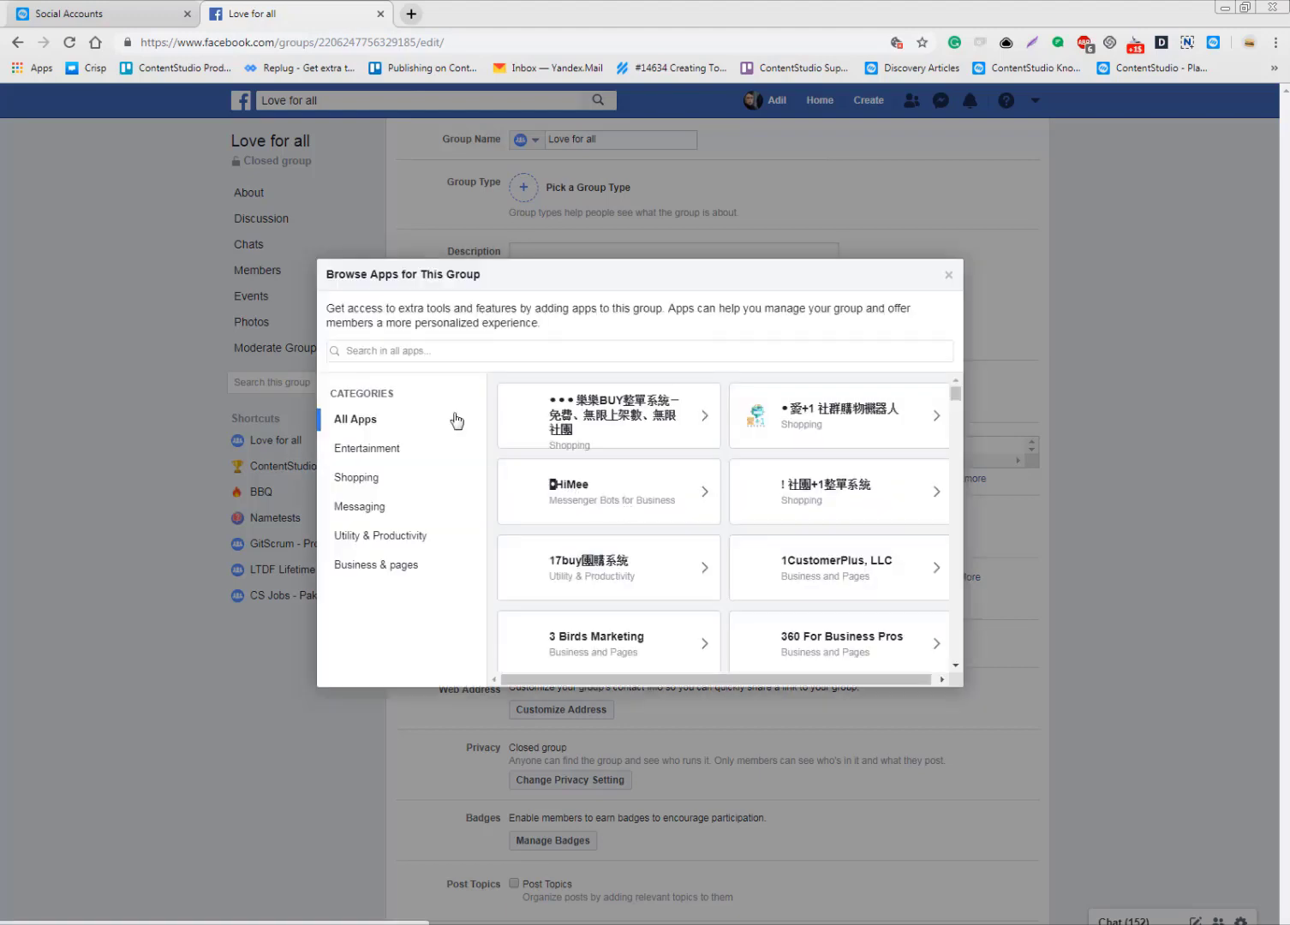
click(417, 353)
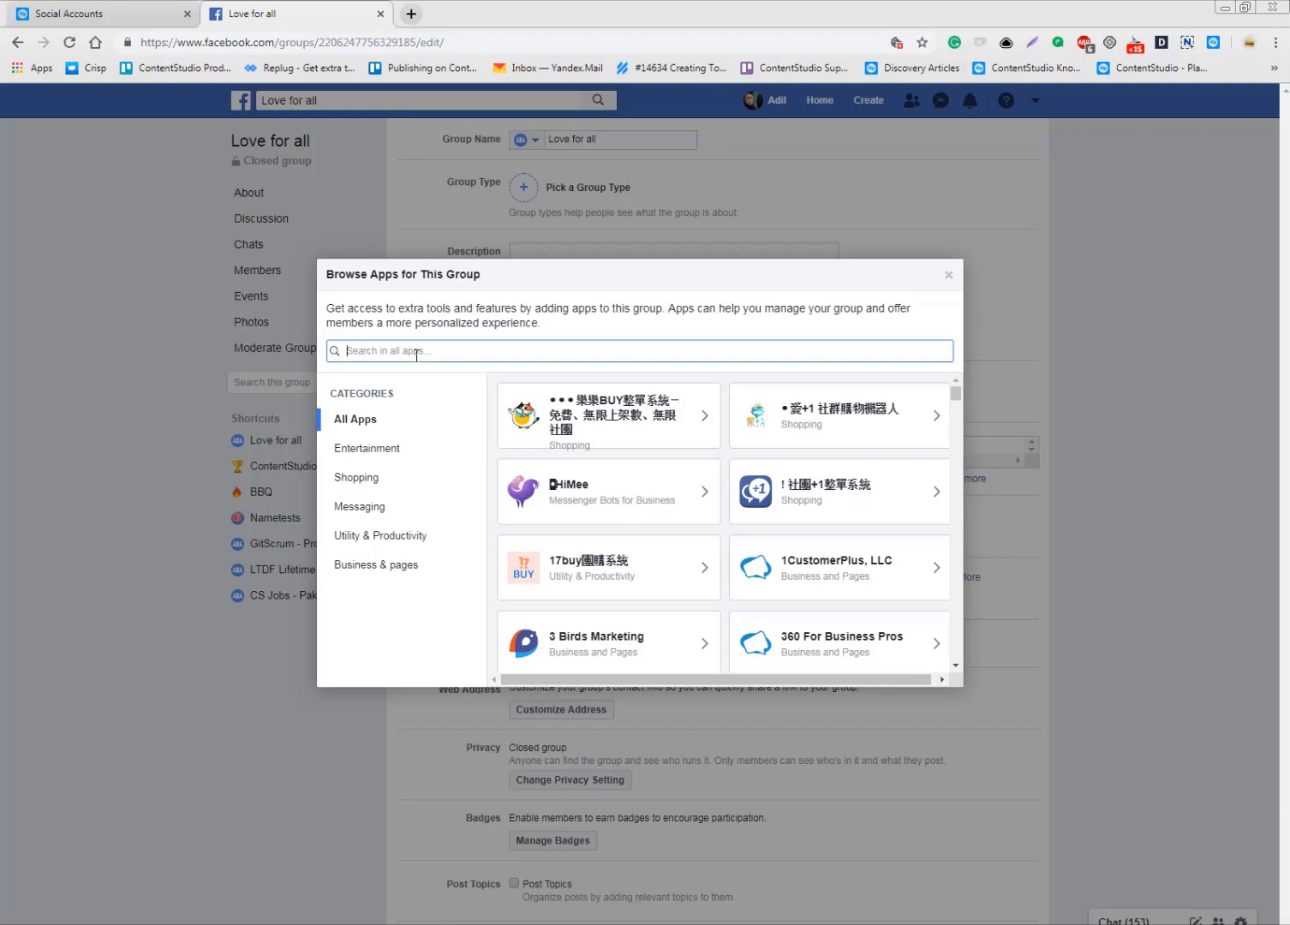
text(contents)
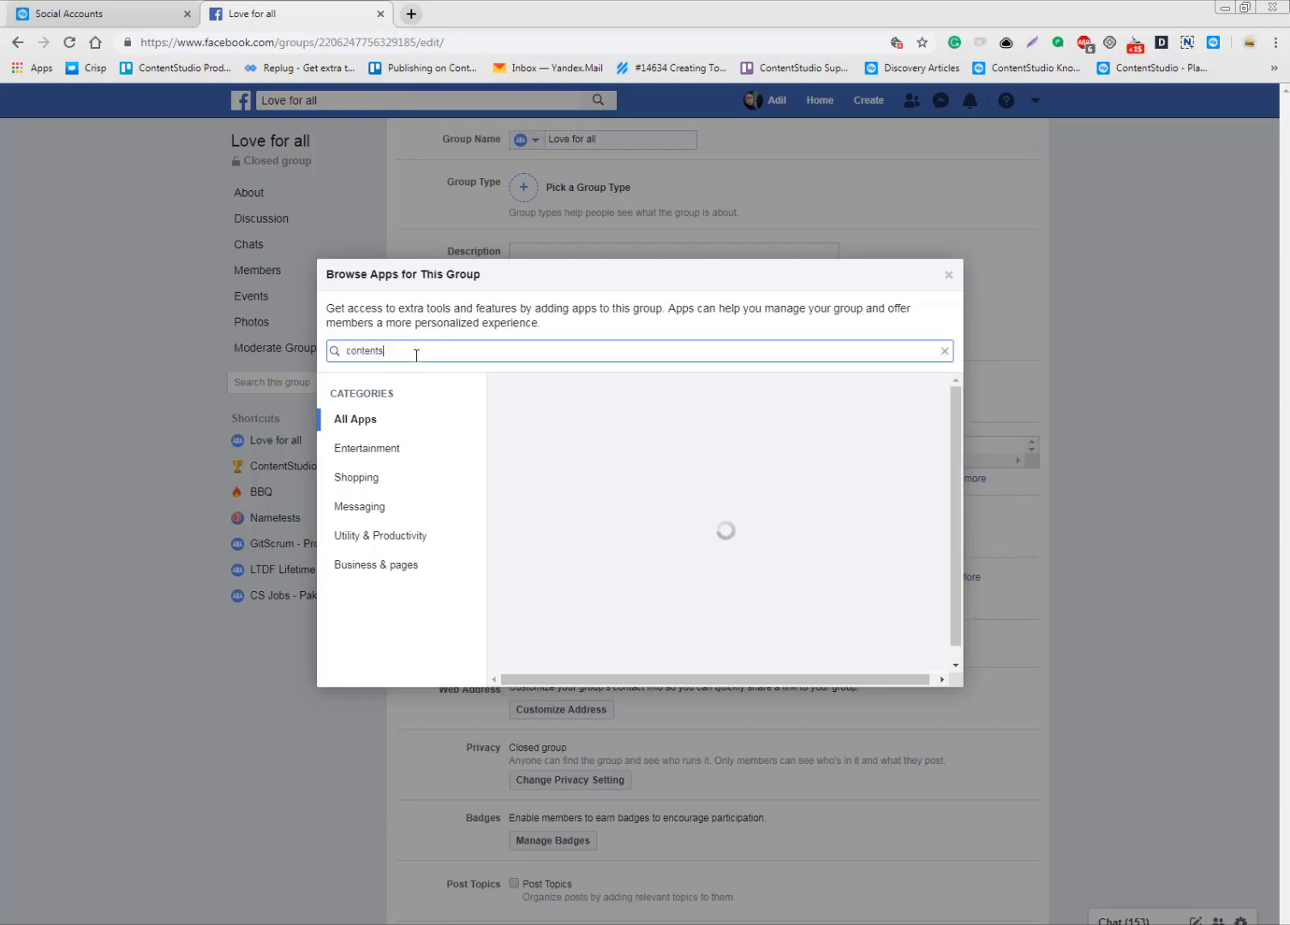
text(tudio)
click(578, 428)
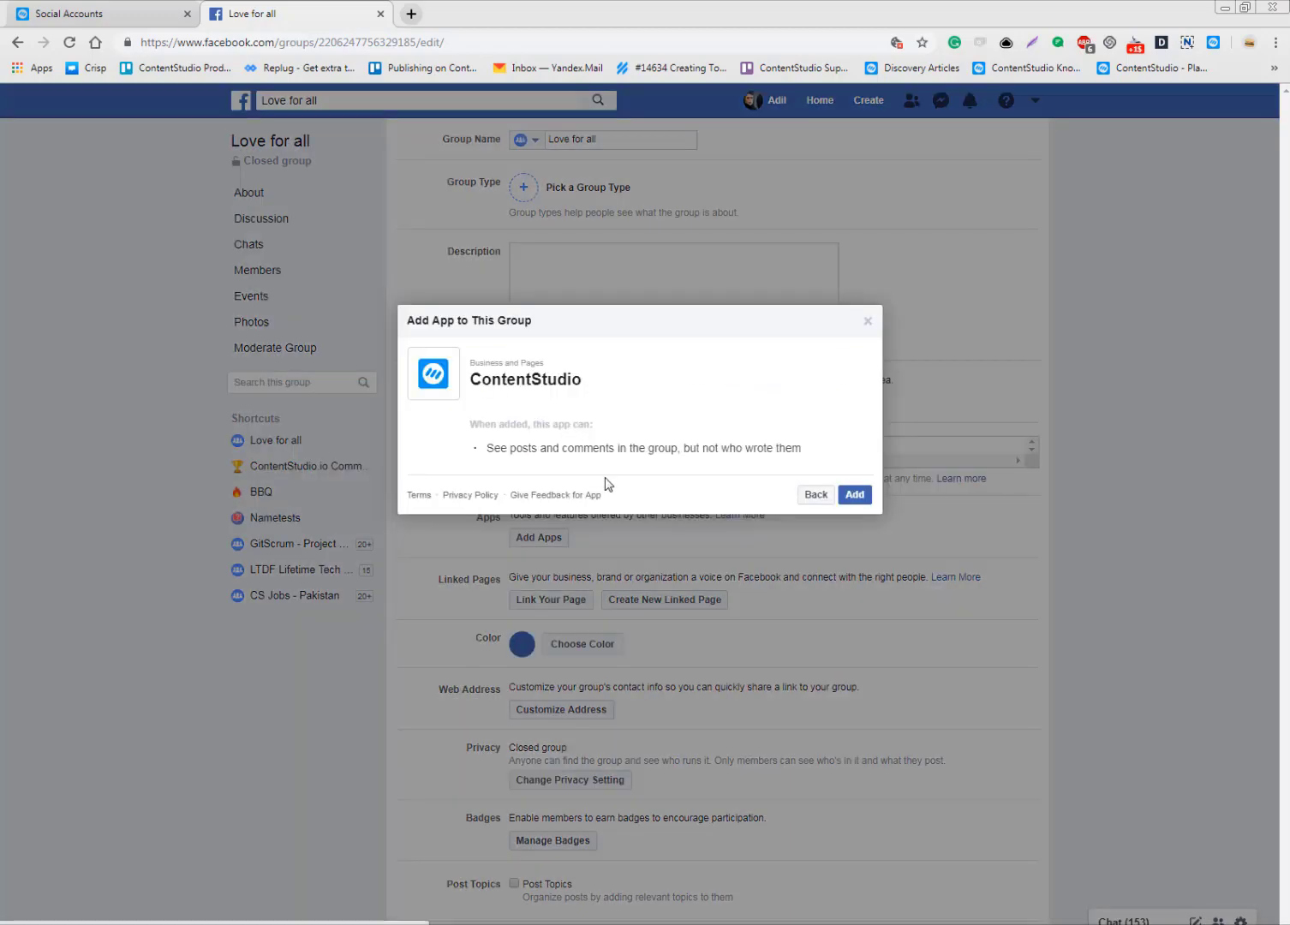
click(858, 495)
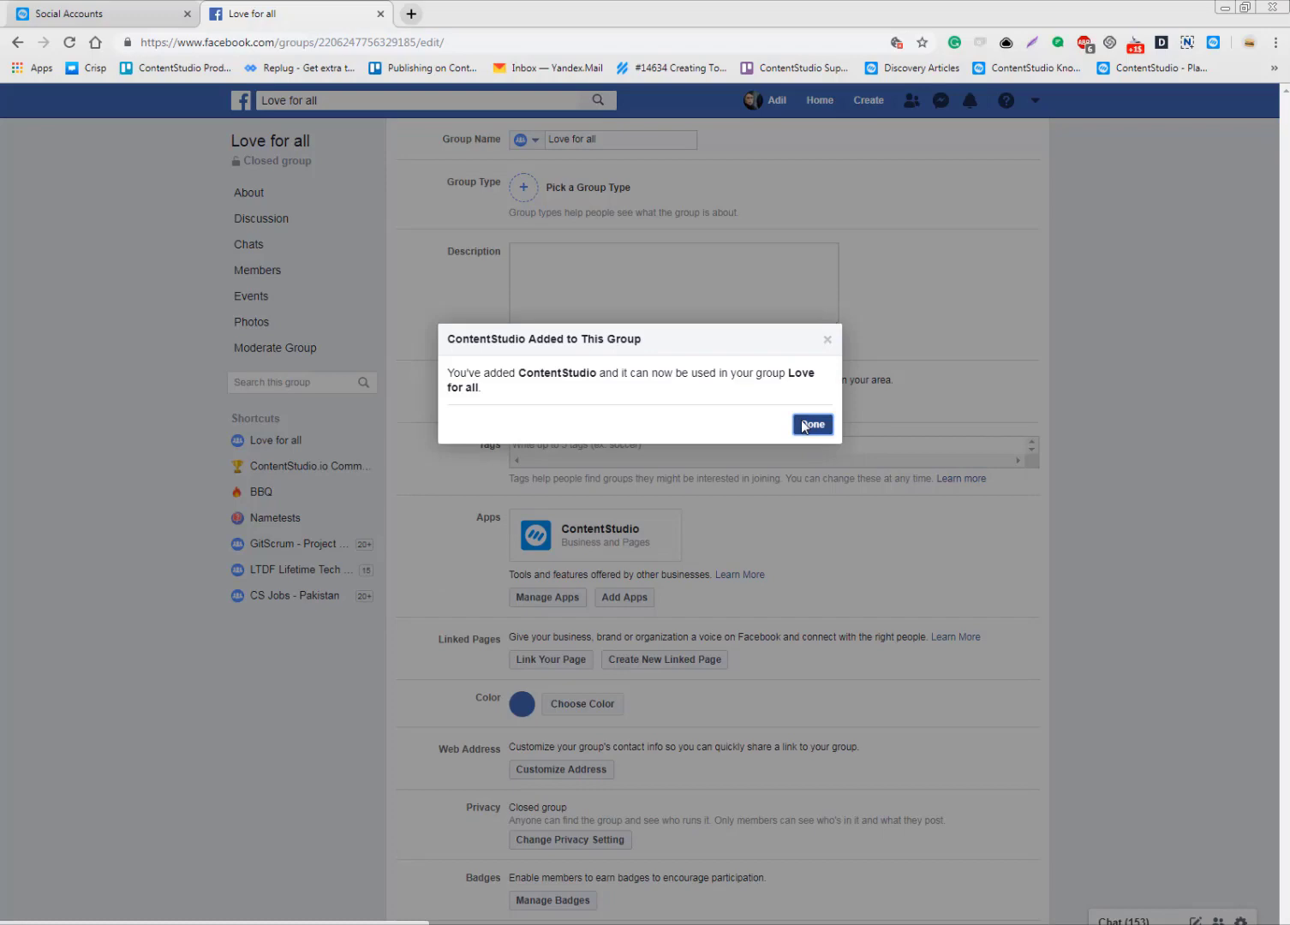
click(810, 423)
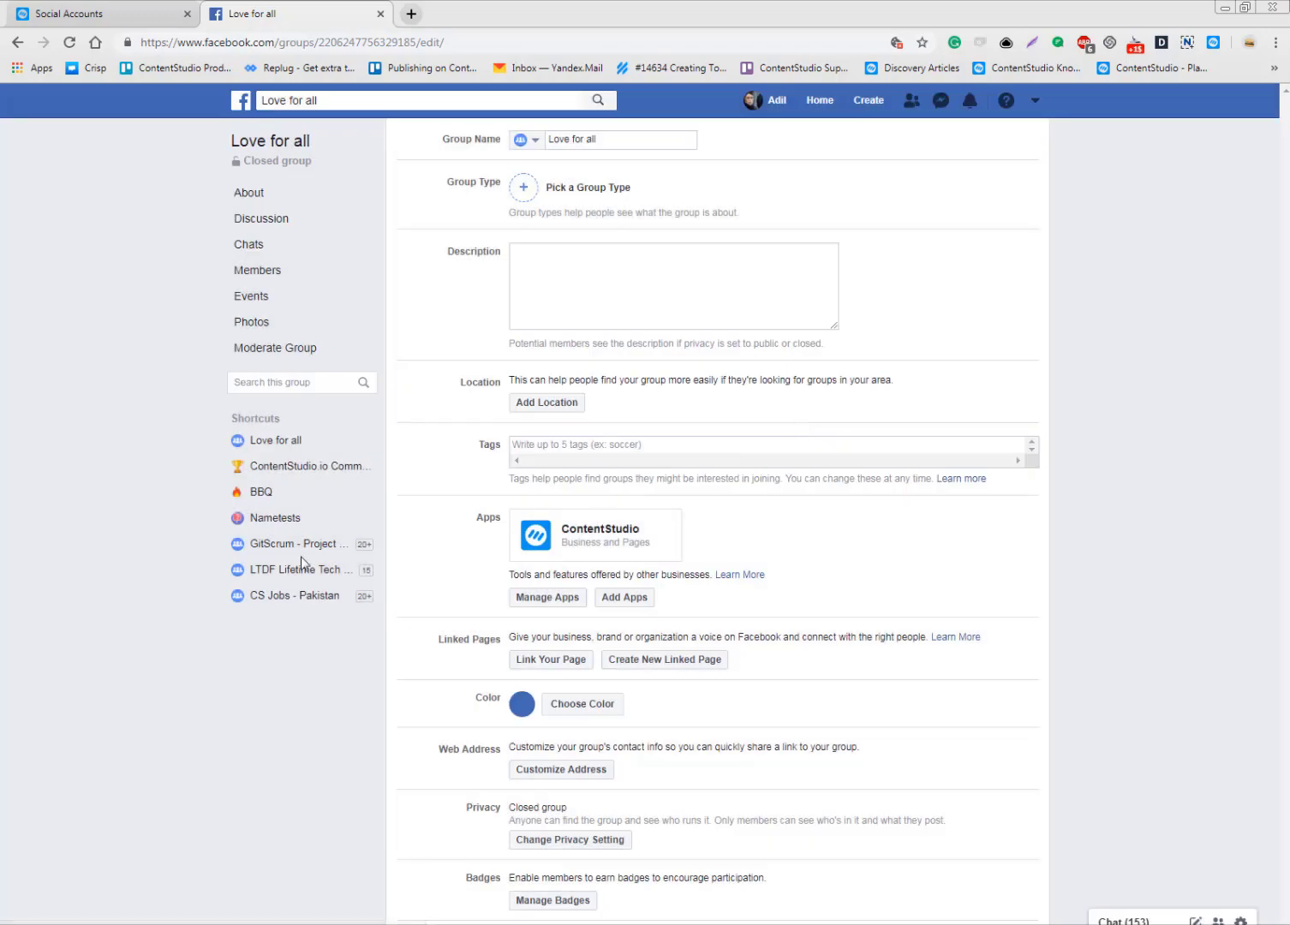
- In Social Accounts, reconnect the 'Love for all' group from its Actions column
click(129, 9)
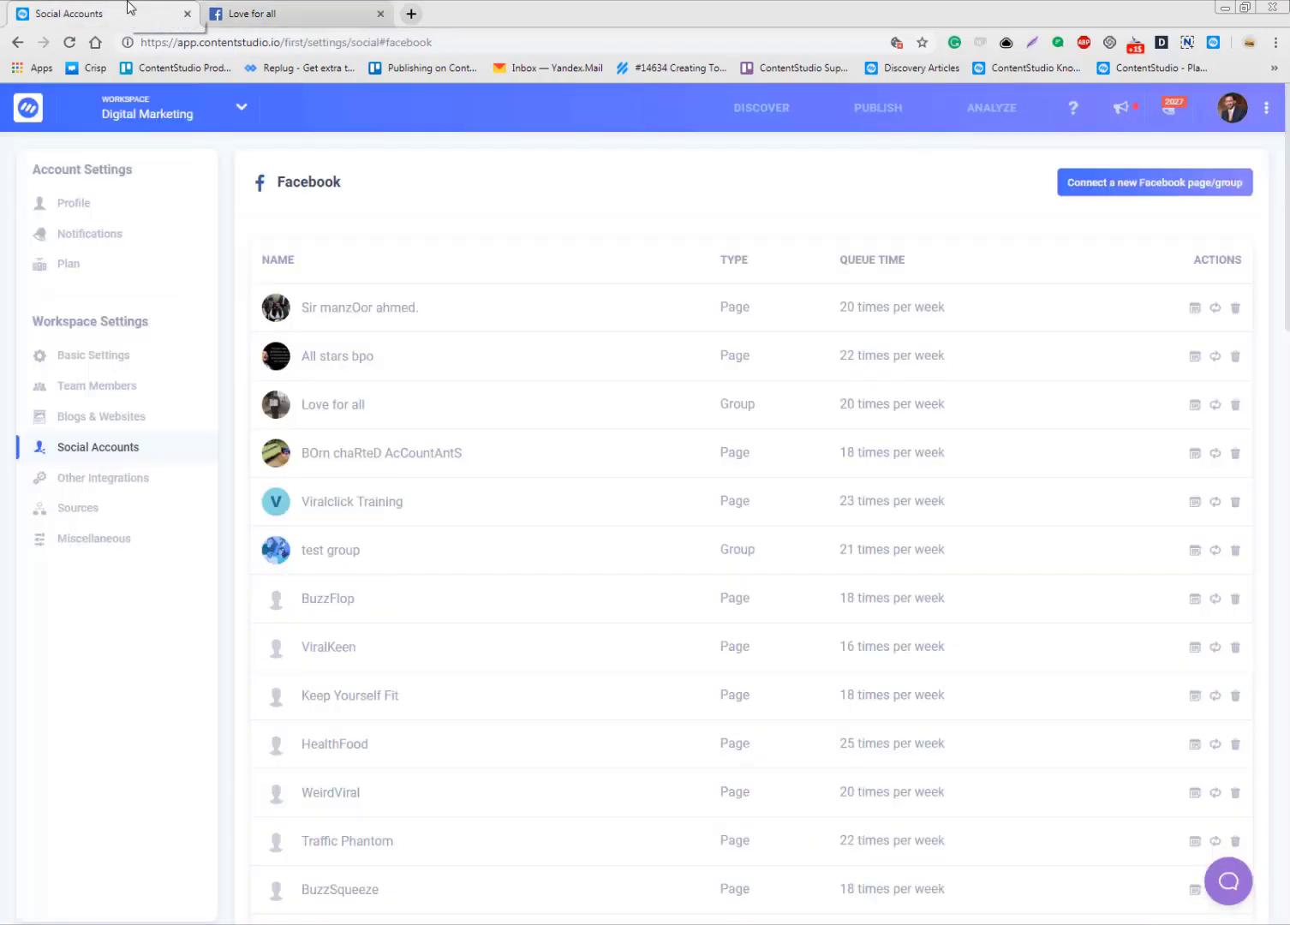
click(1216, 406)
scroll(612, 458, down, 6)
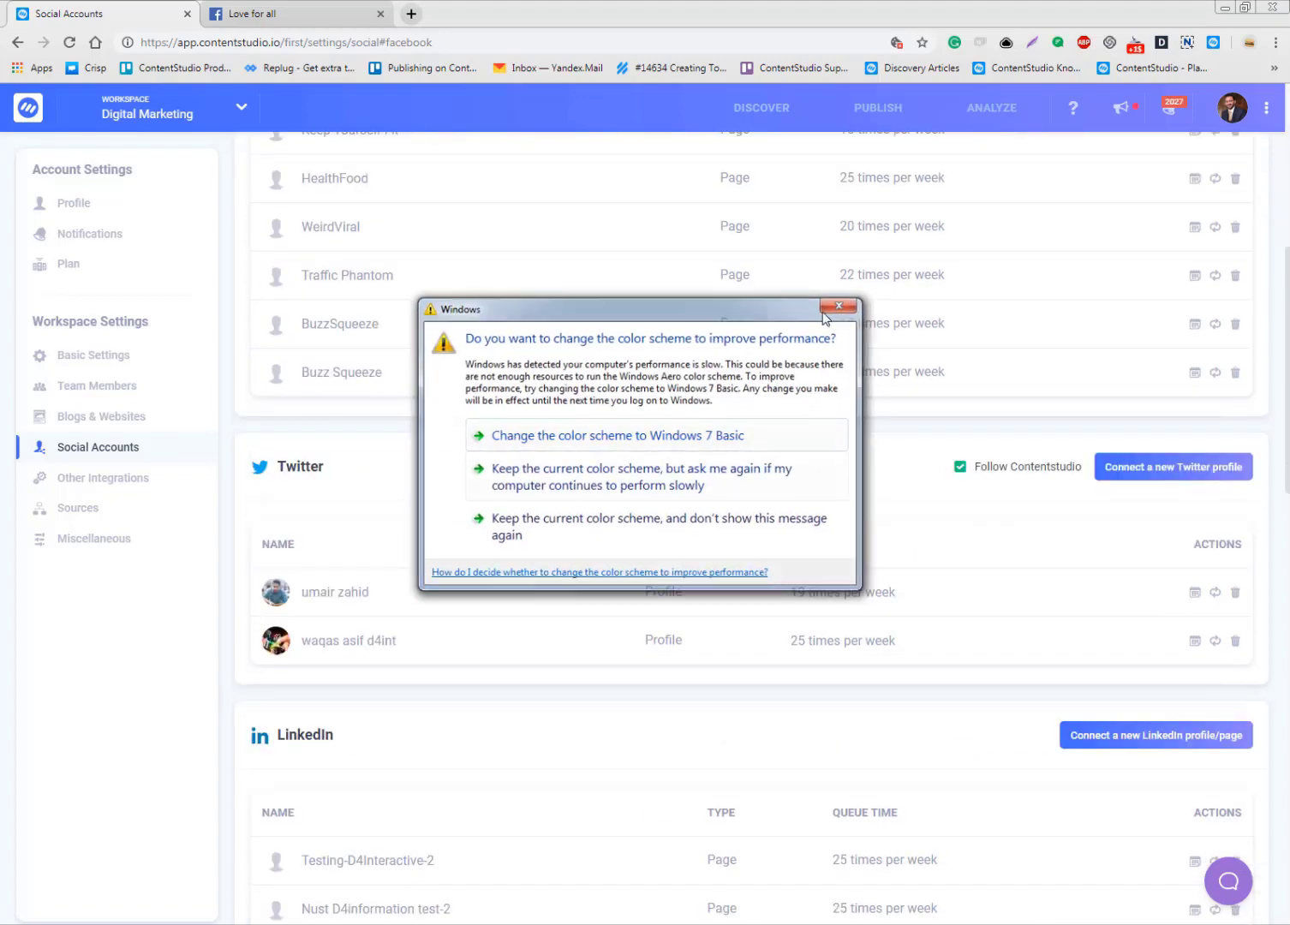
click(609, 479)
scroll(597, 521, down, 7)
scroll(600, 523, up, 2)
scroll(599, 523, up, 10)
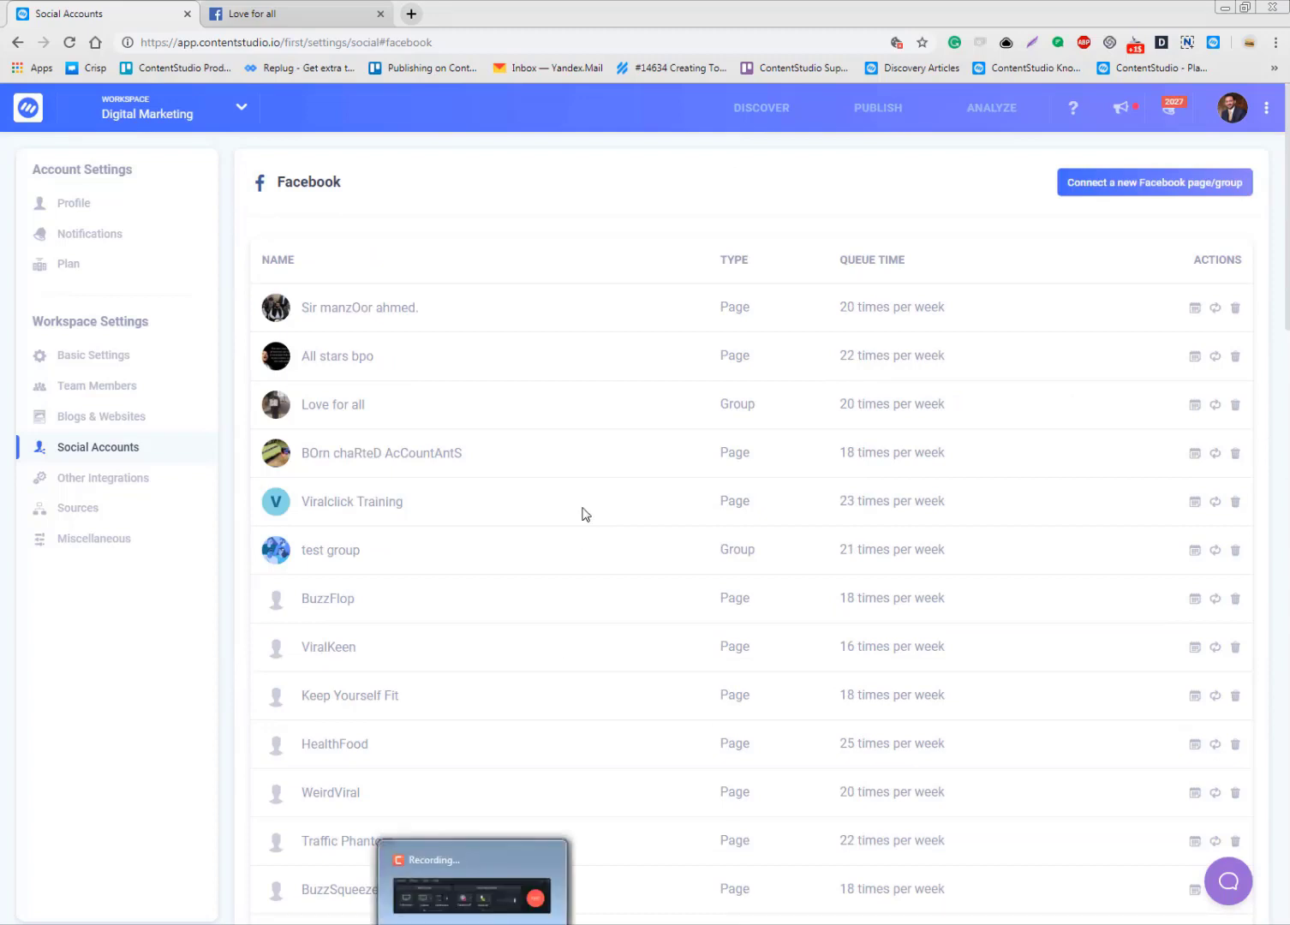
scroll(585, 513, down, 6)
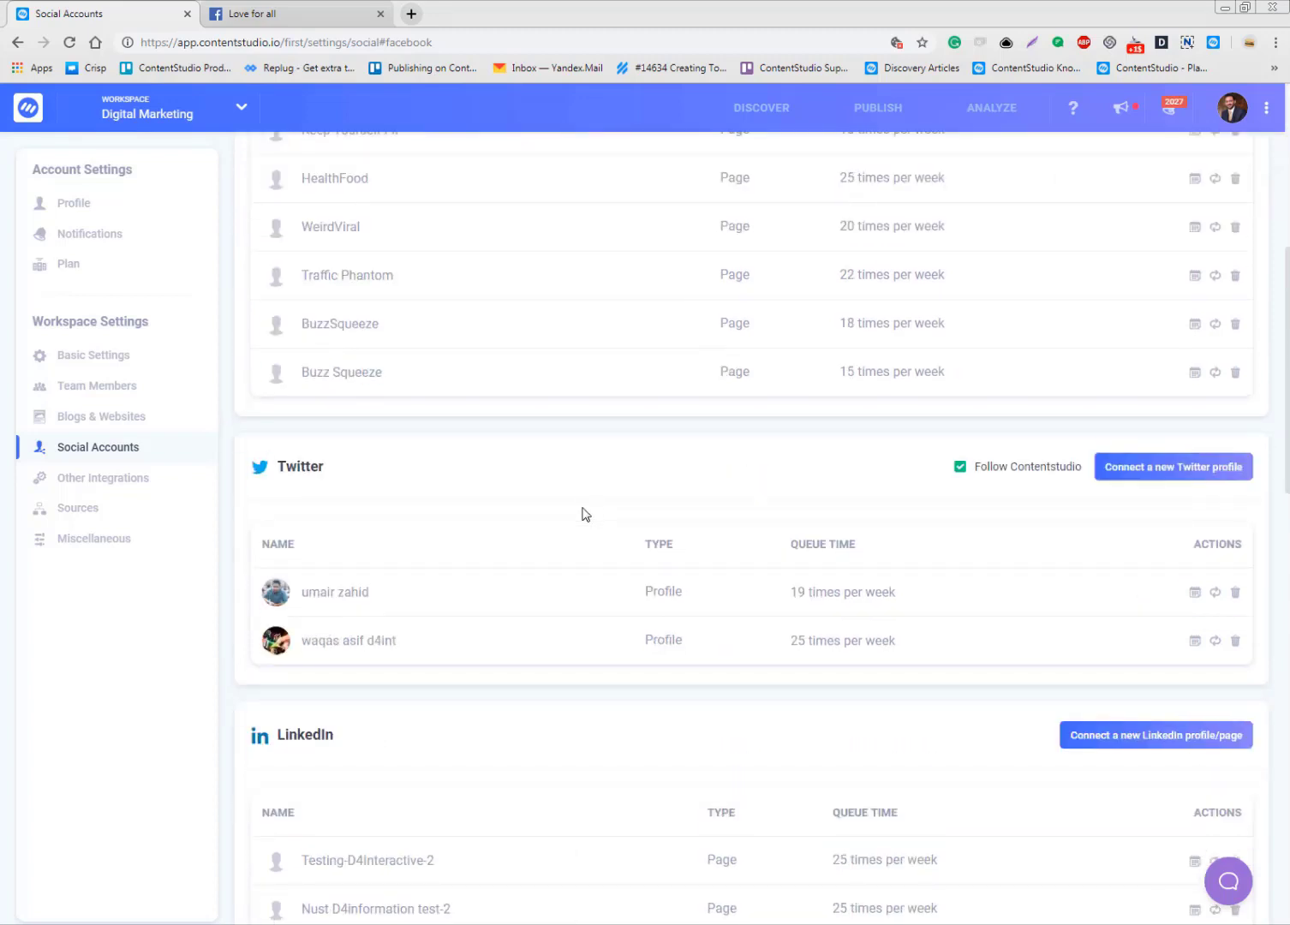
scroll(585, 514, down, 5)
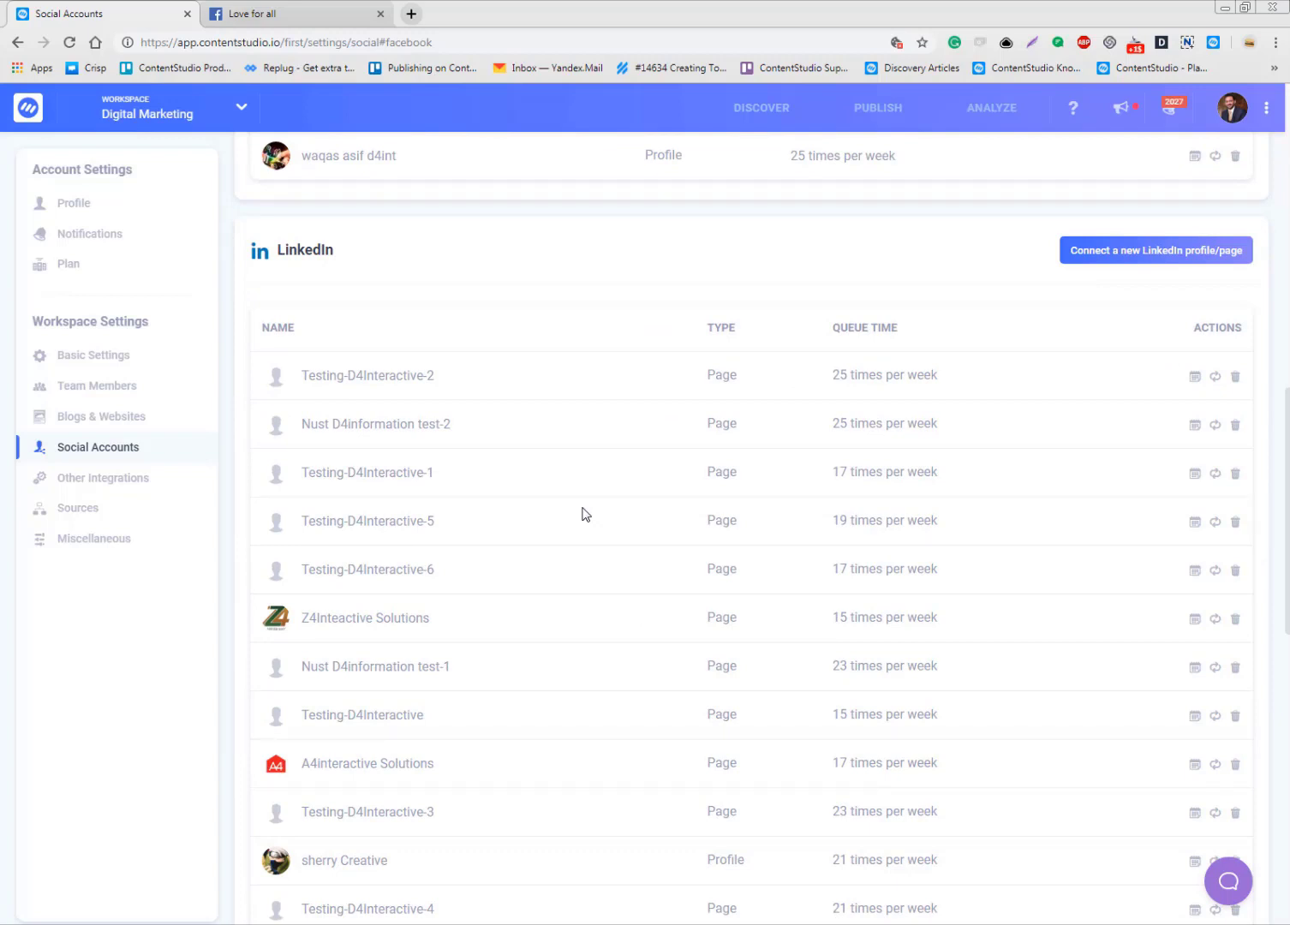
scroll(584, 513, down, 5)
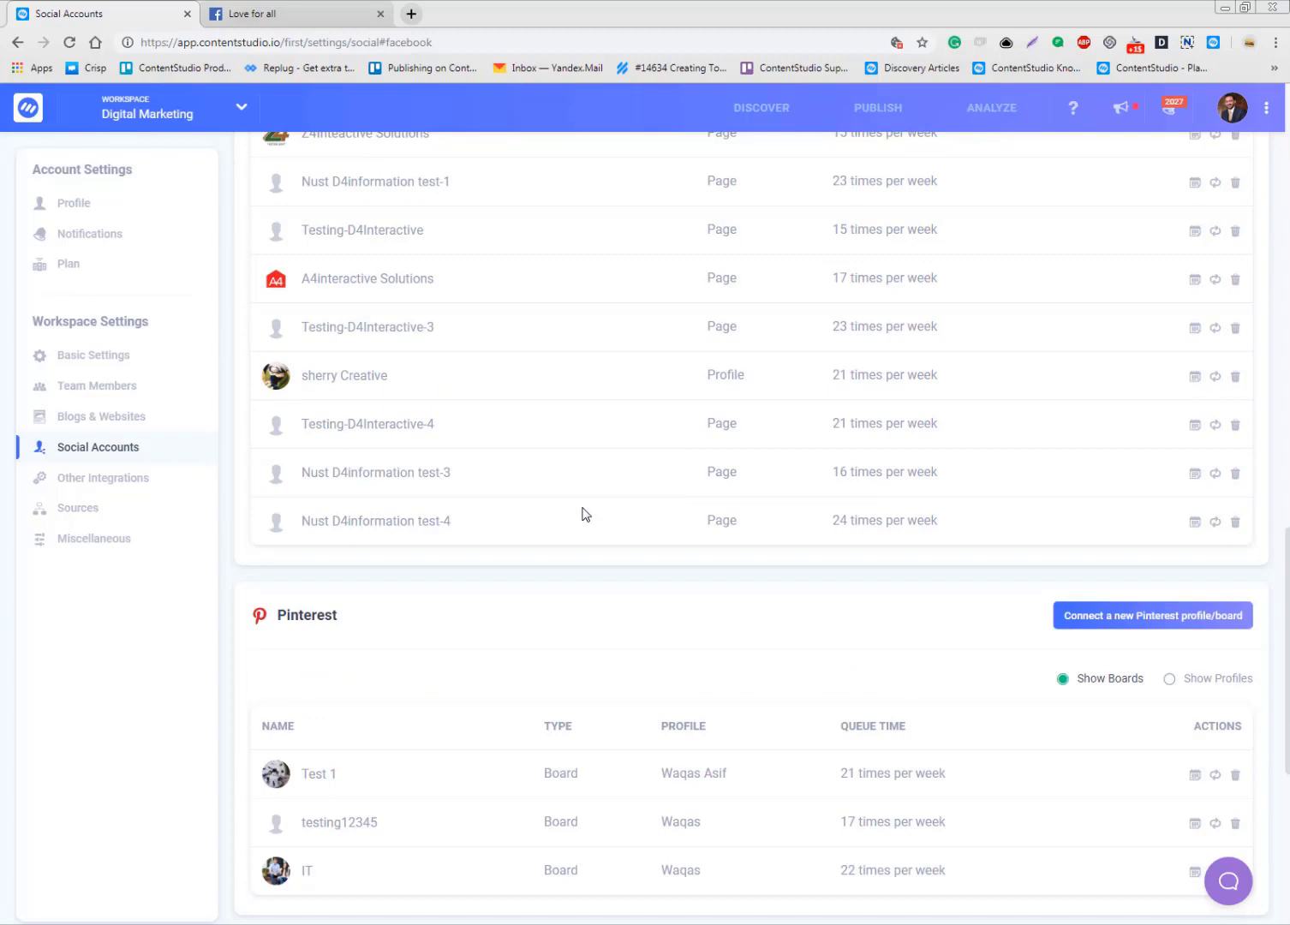
scroll(584, 513, up, 6)
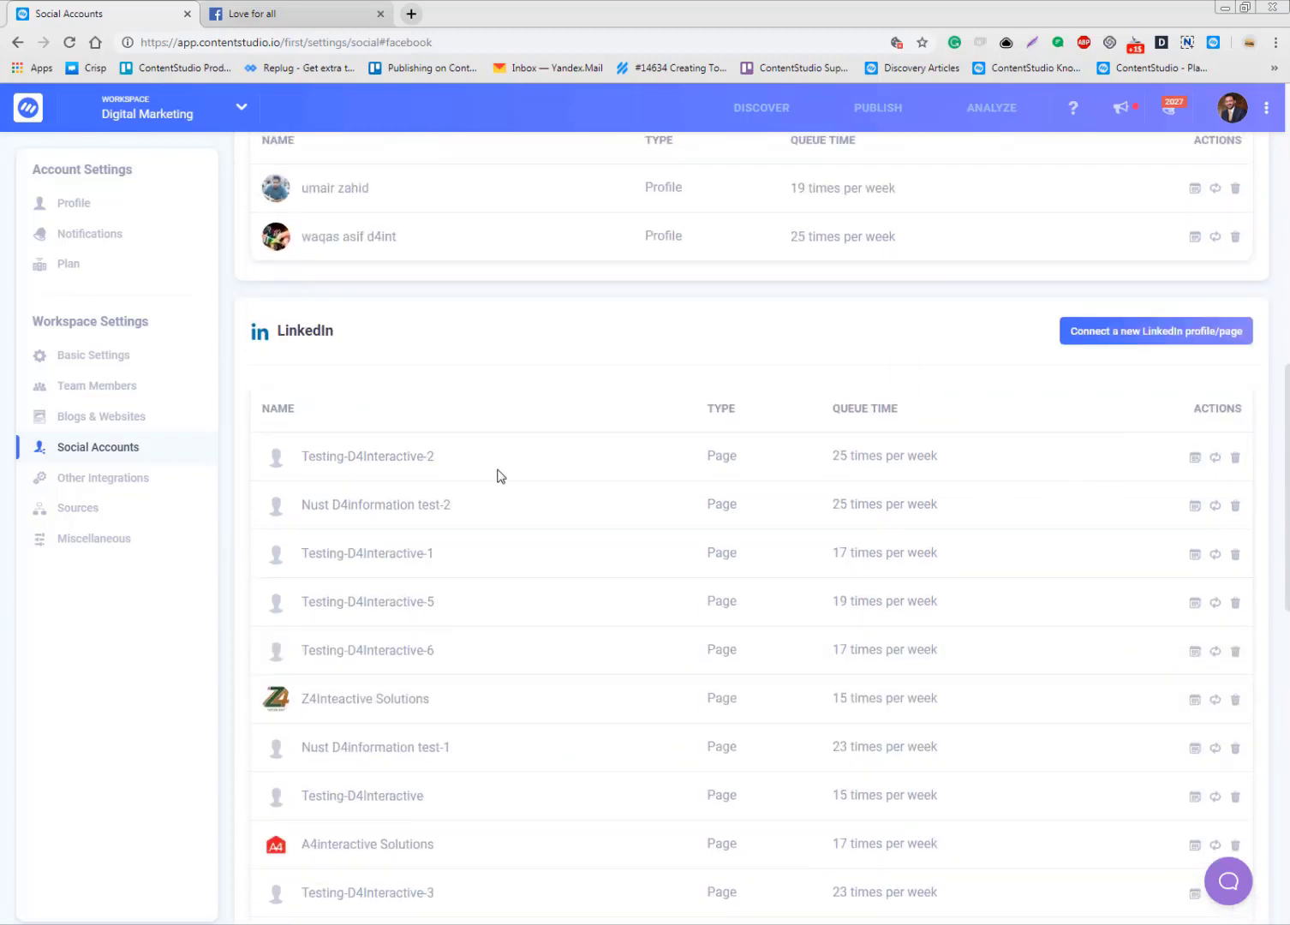
scroll(501, 477, down, 11)
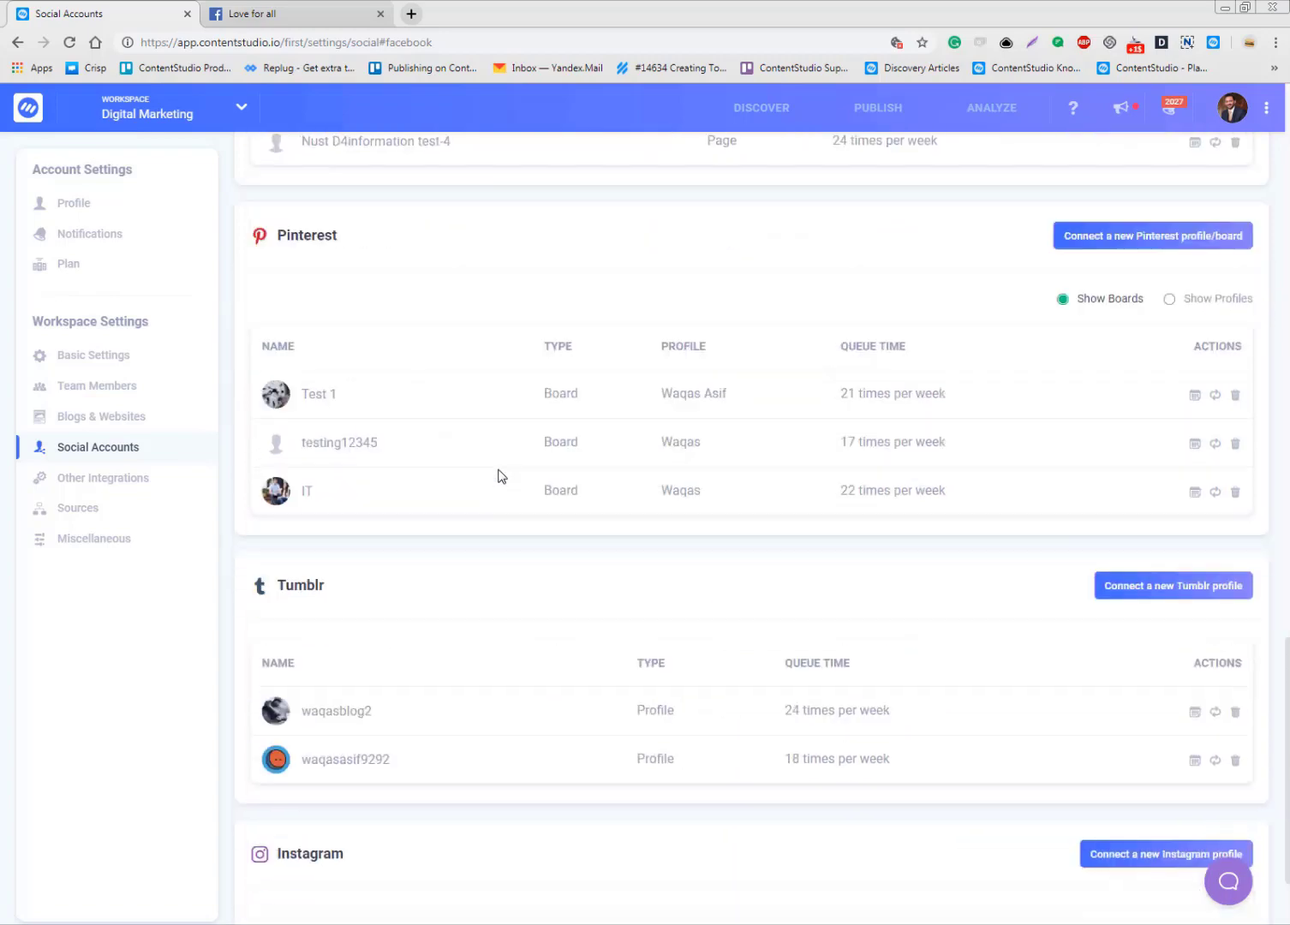
scroll(502, 476, up, 20)
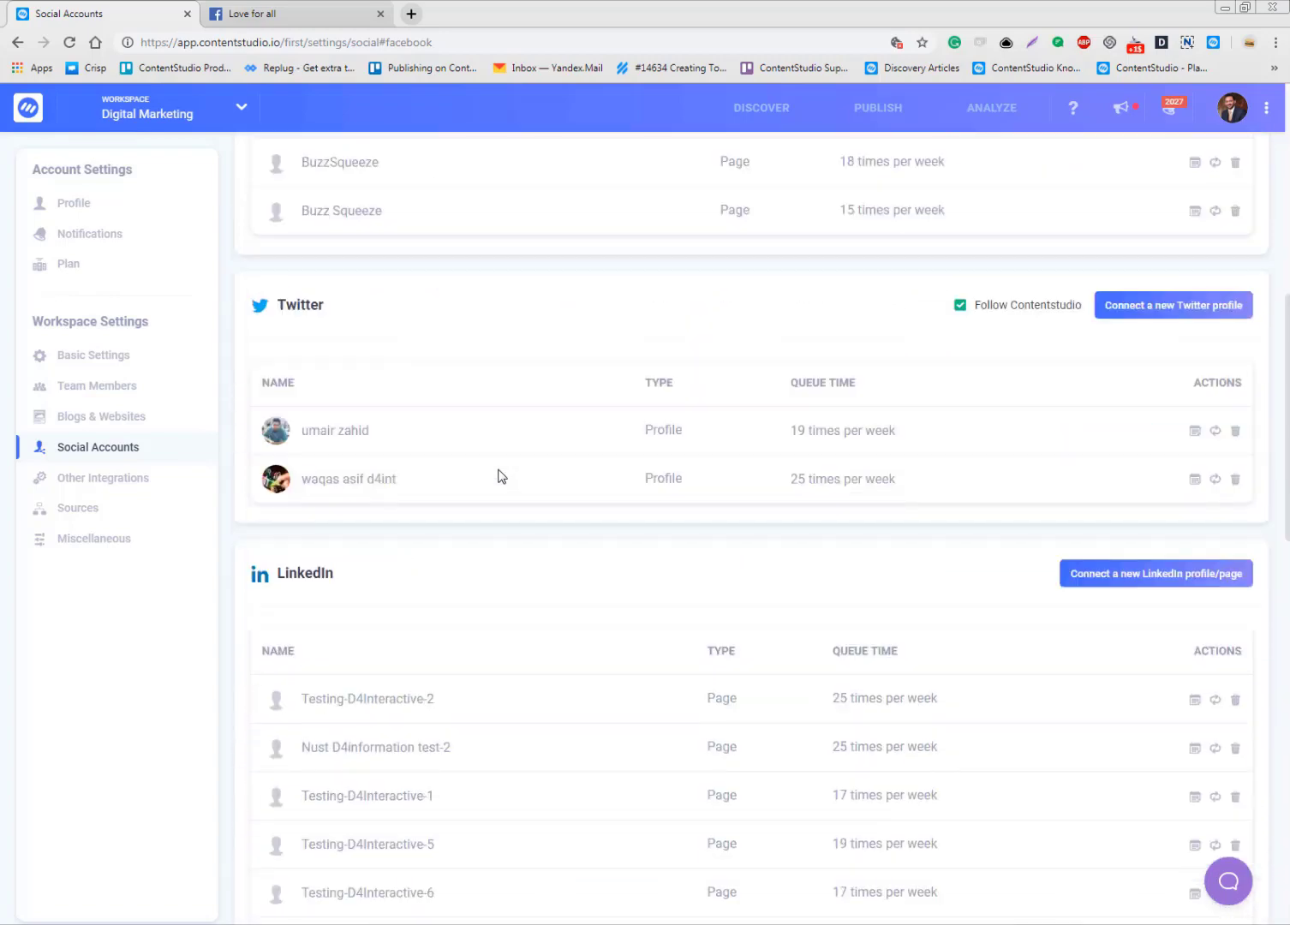